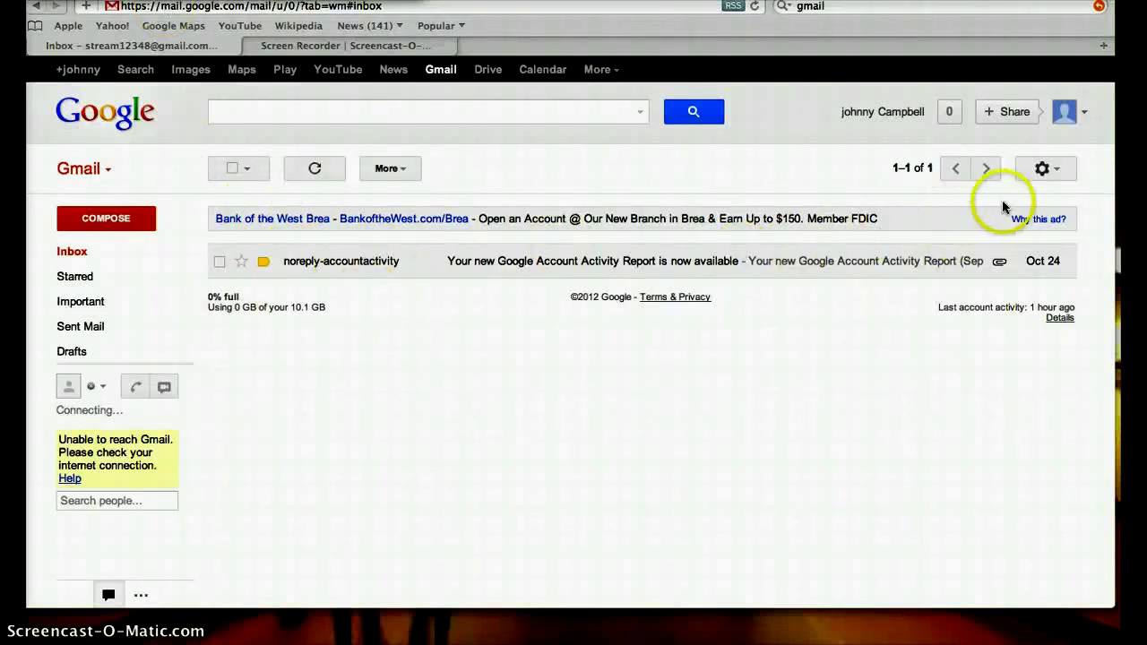
# Open the Gmail settings menu from the gear icon at the top right.
pyautogui.click(1043, 171)
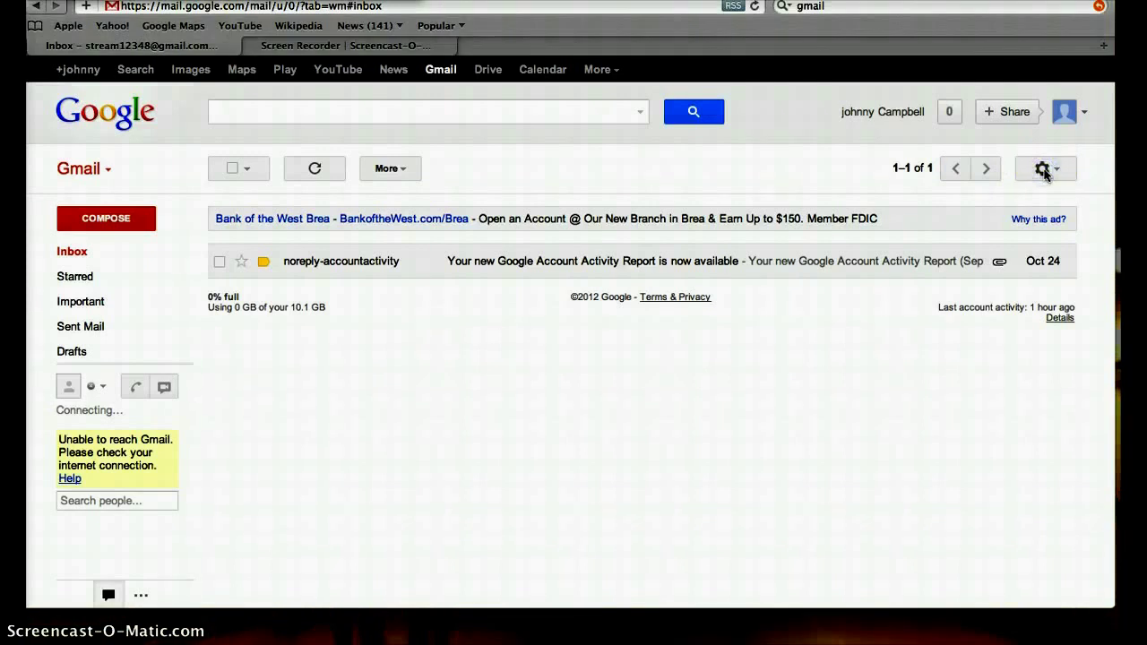
pyautogui.click(1045, 174)
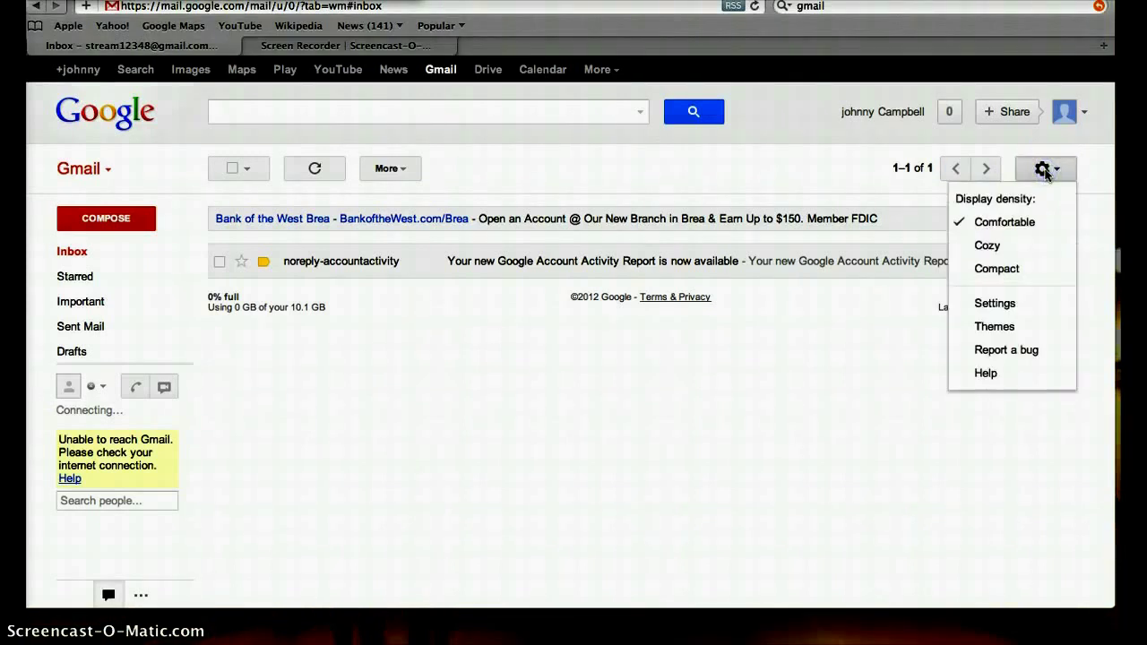
# On the General settings, keep English (US) as language and set browser connection to Always use https.
pyautogui.click(996, 304)
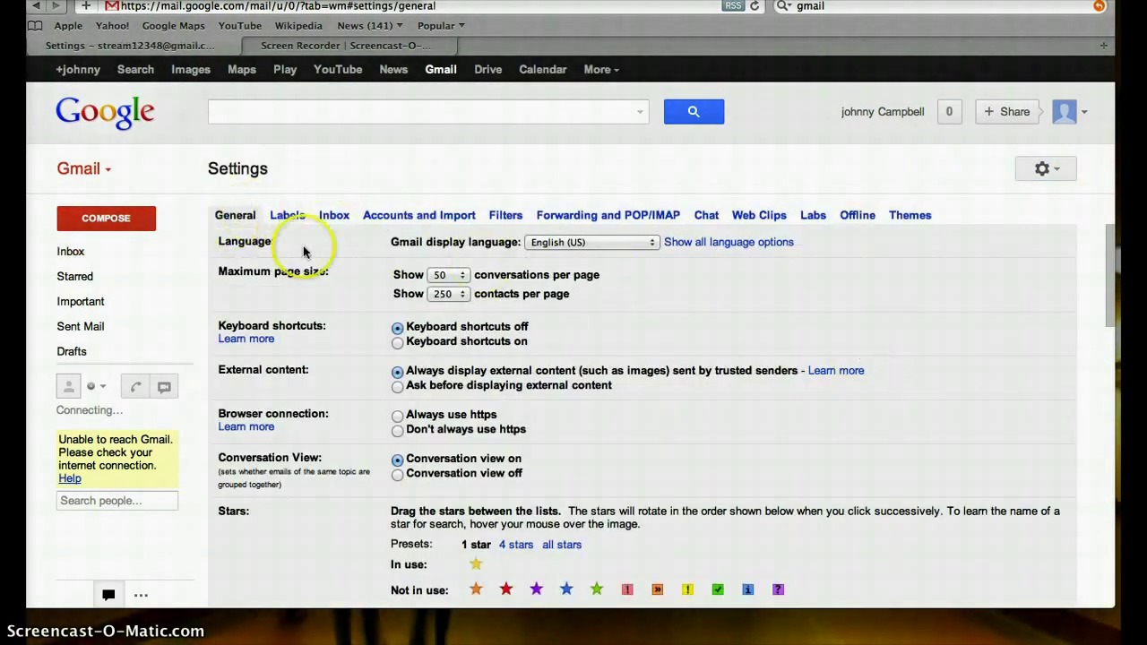
pyautogui.click(607, 243)
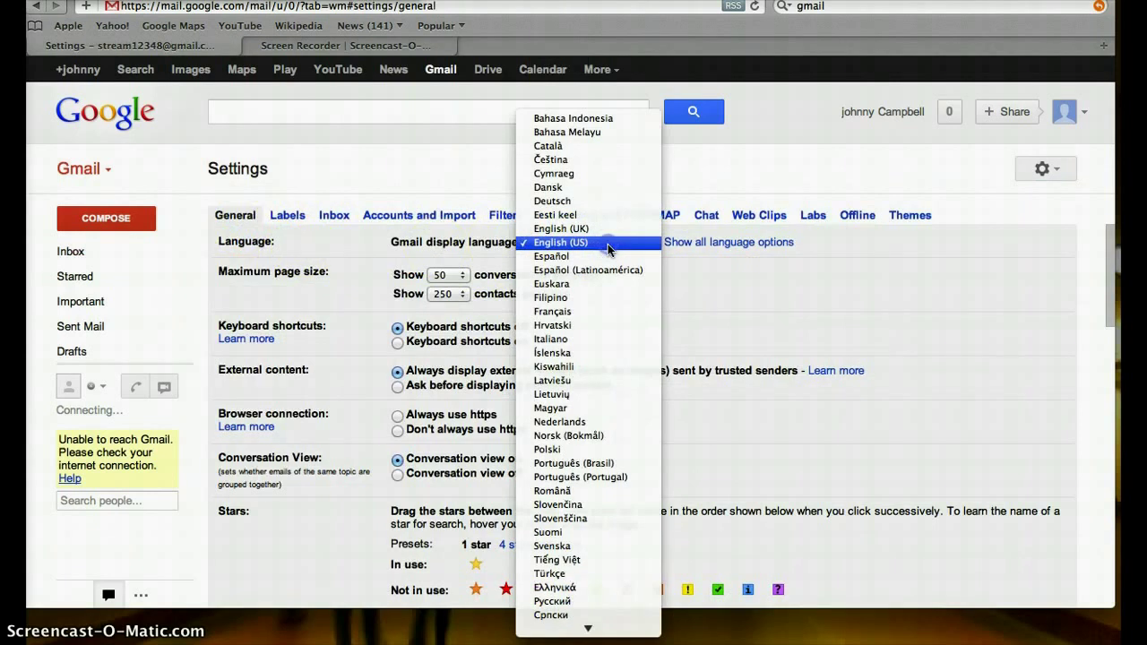
pyautogui.click(607, 243)
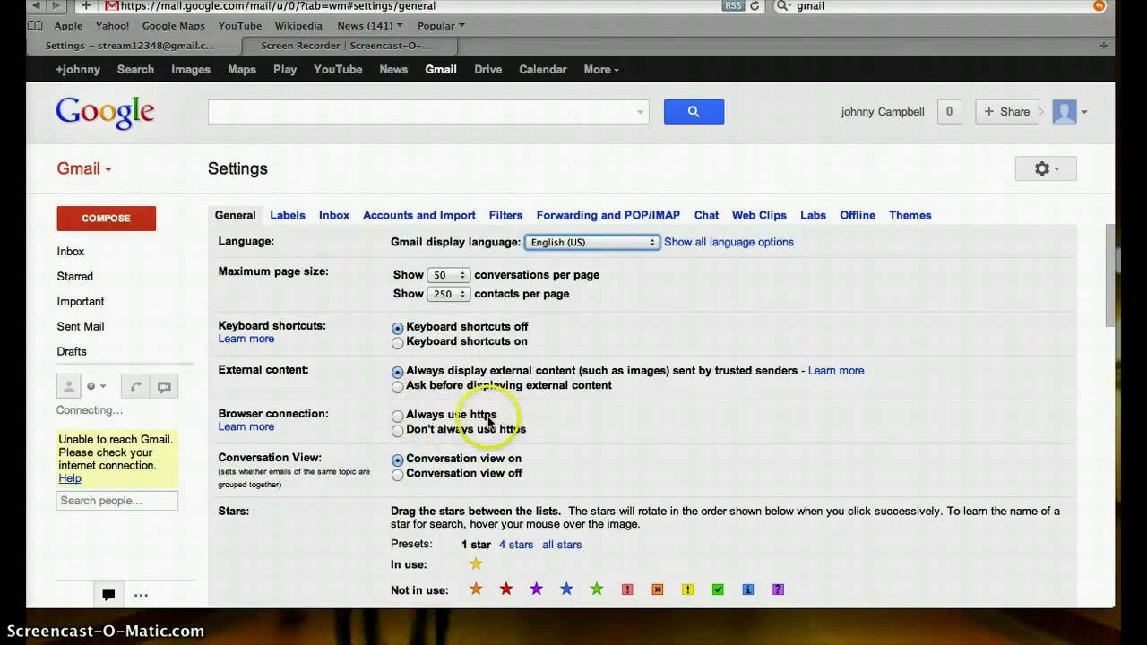
pyautogui.click(397, 415)
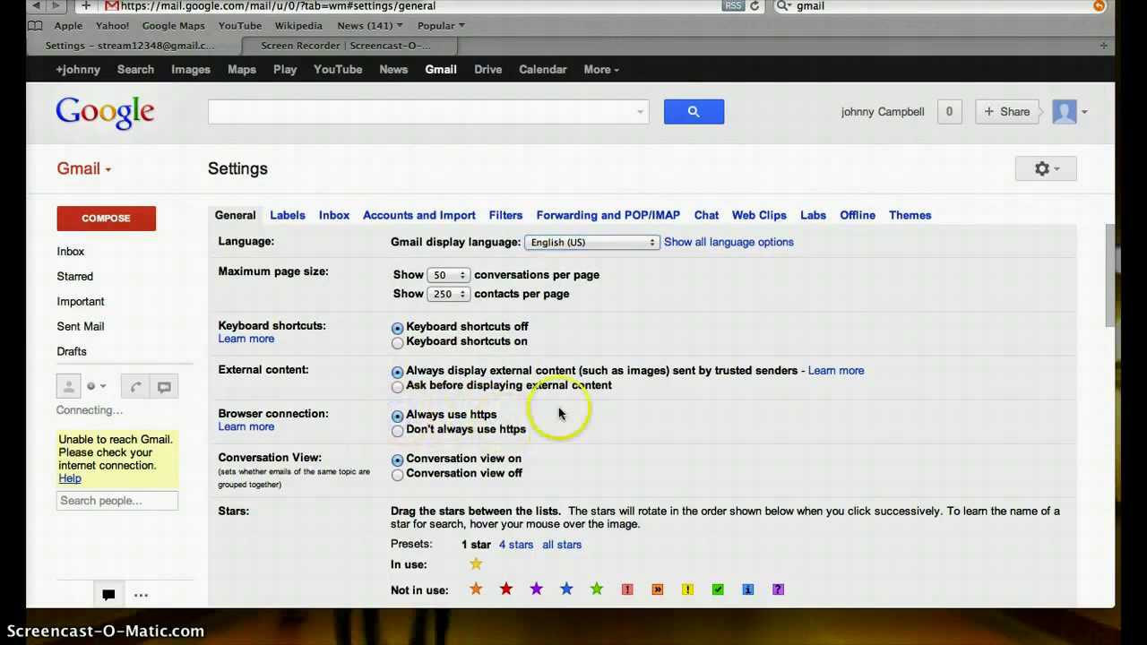
pyautogui.scroll(-3, 583, 414)
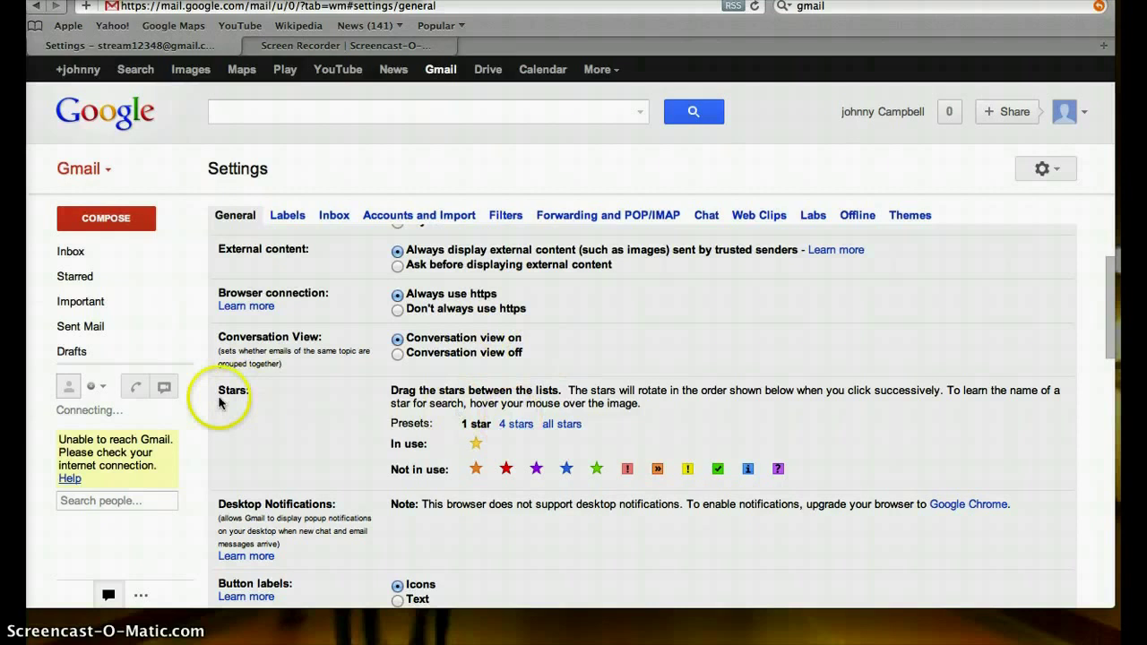
# Set the signature to No signature and save the General settings changes.
pyautogui.scroll(-8, 690, 385)
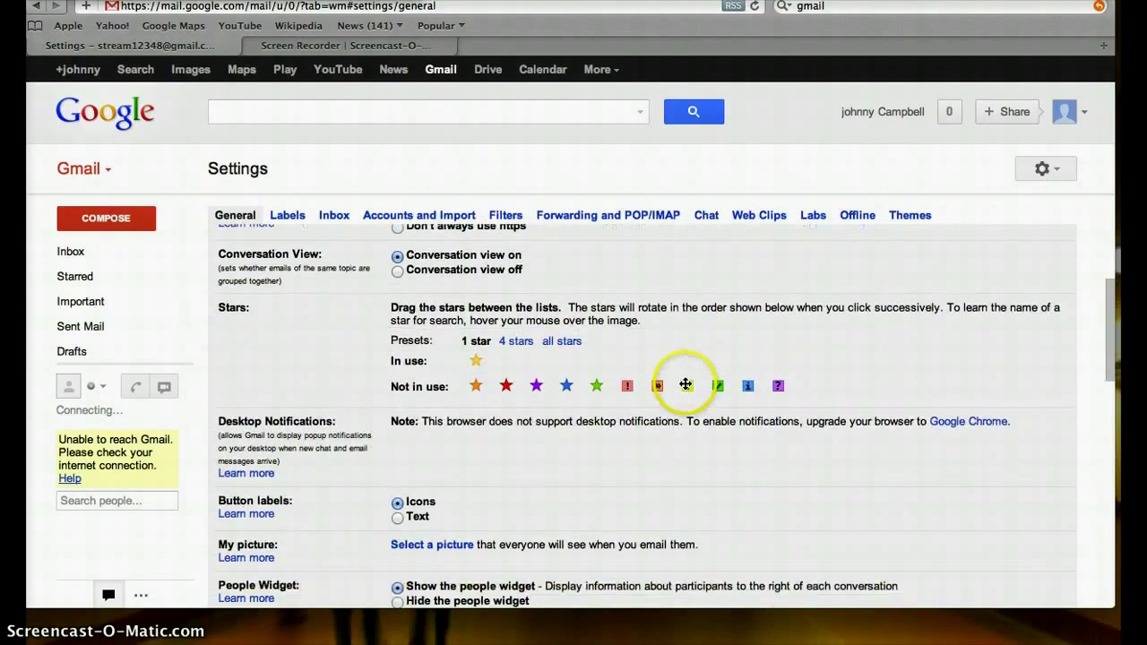
pyautogui.scroll(-1, 678, 385)
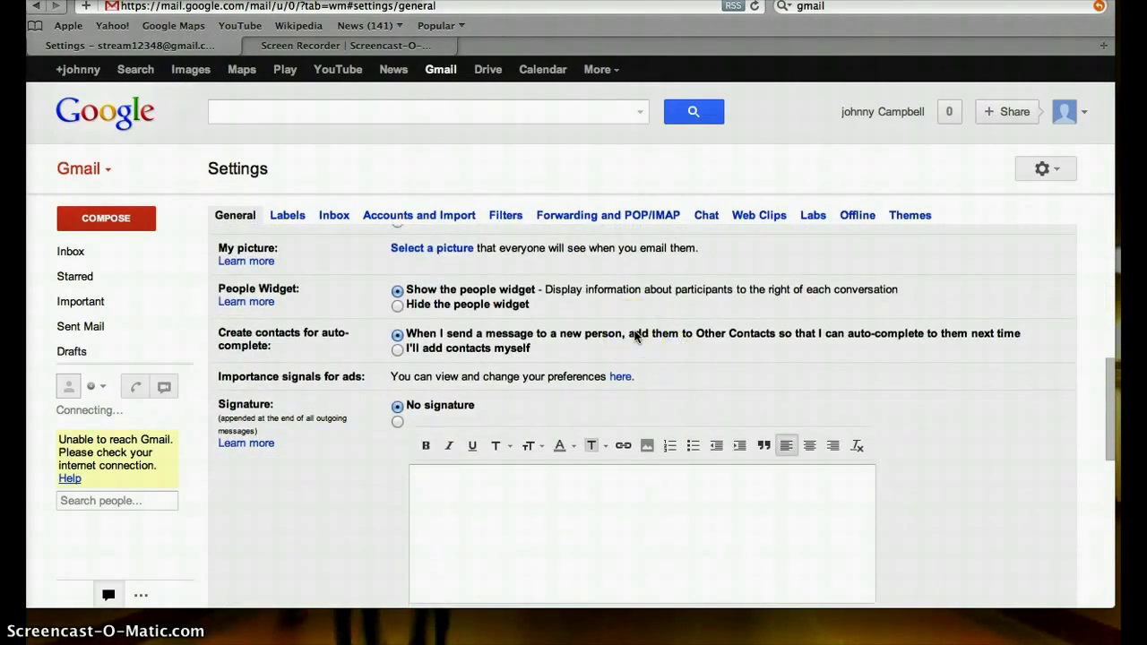
pyautogui.scroll(-2, 635, 334)
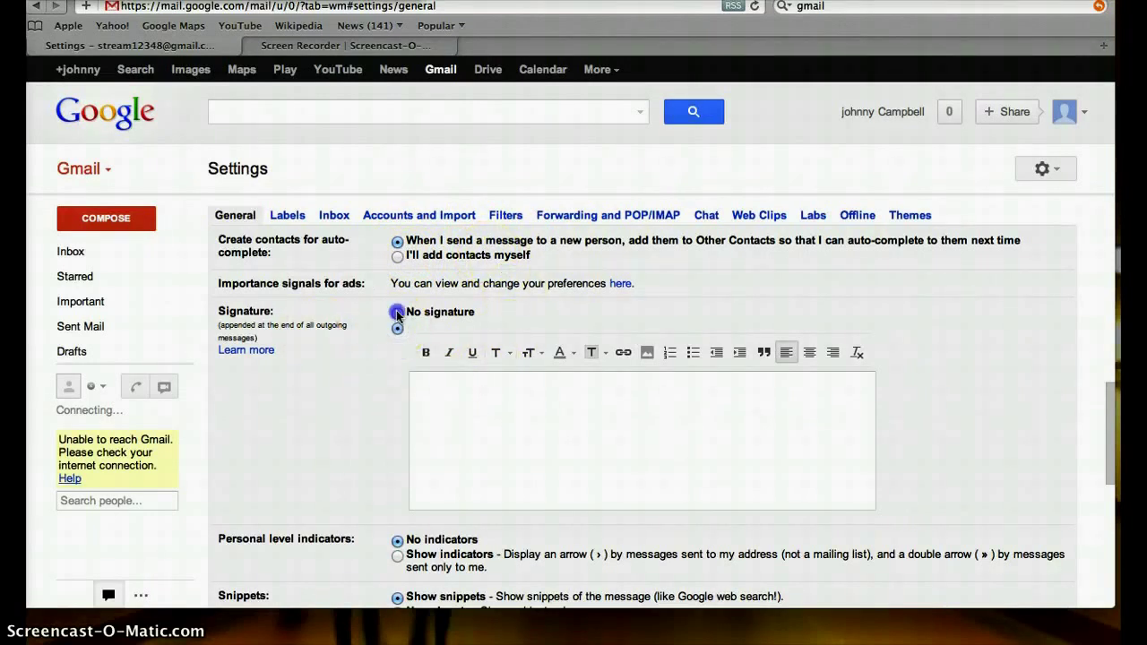
pyautogui.click(397, 313)
pyautogui.scroll(-5, 489, 408)
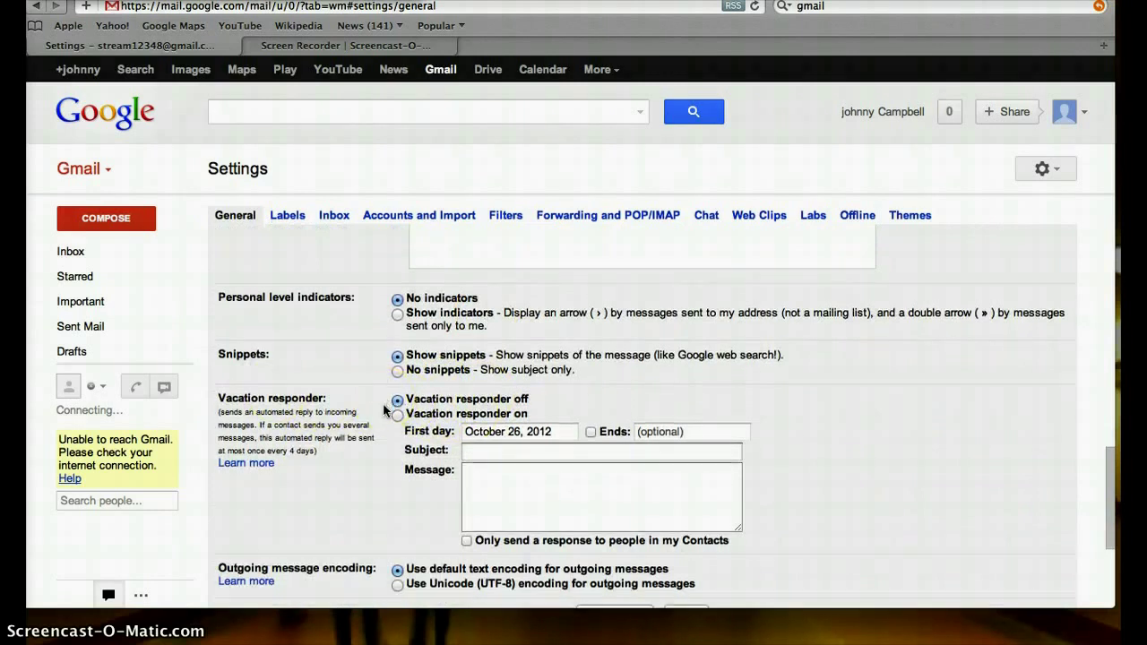
pyautogui.scroll(-5, 383, 403)
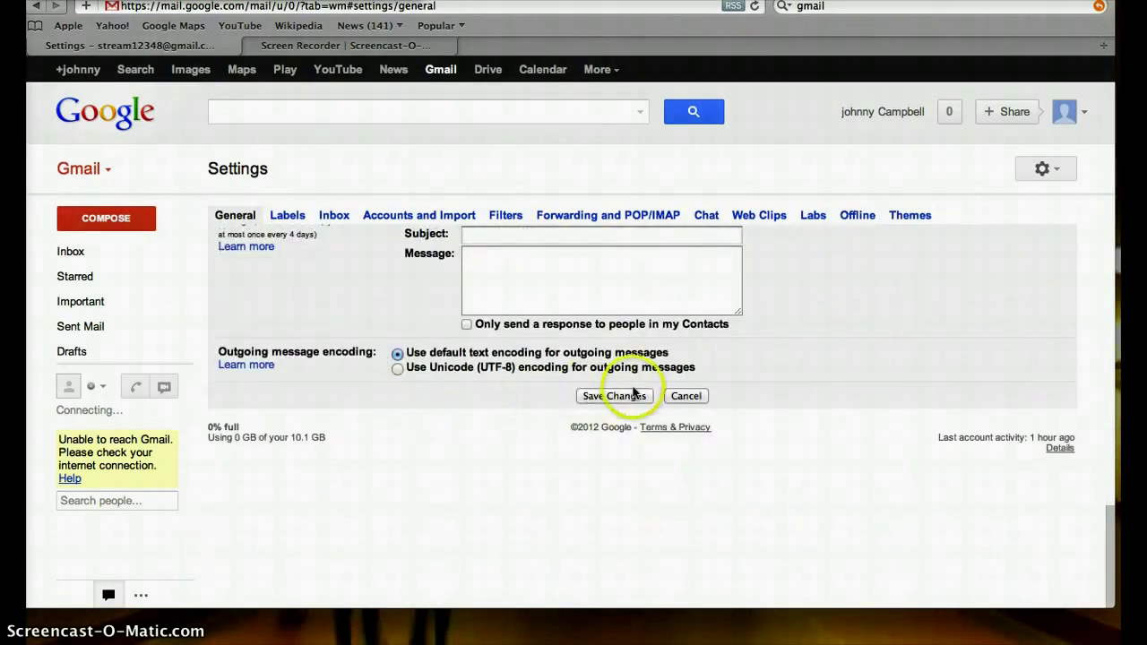
pyautogui.click(630, 397)
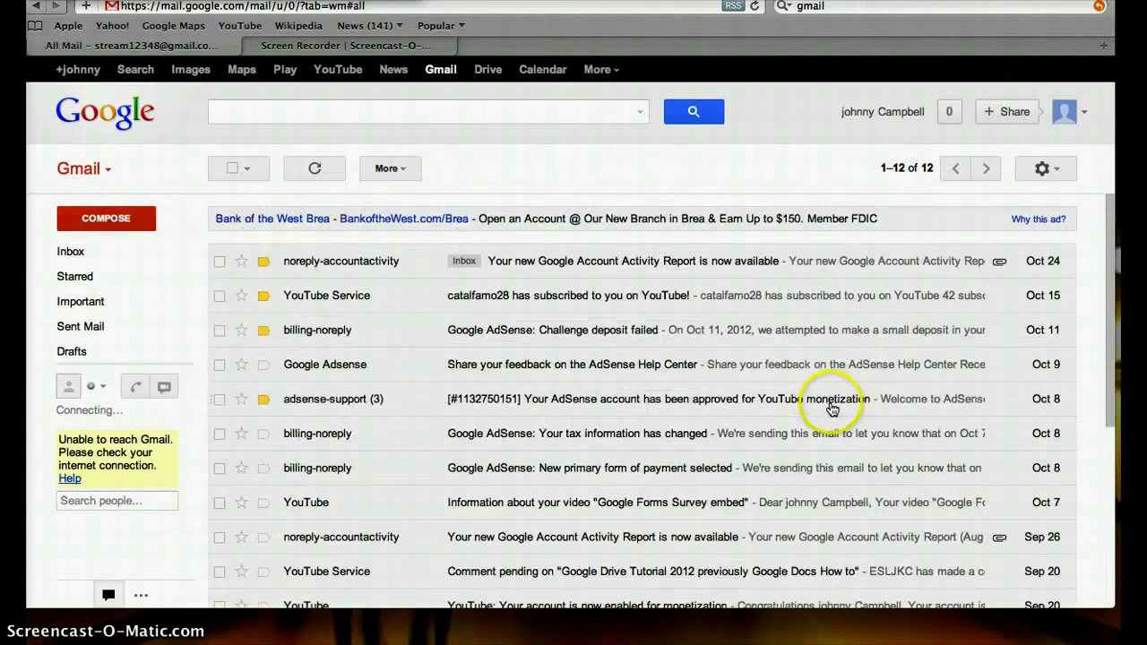
# Browse the Accounts and Import tab's send-as, POP3 checking and account access options.
pyautogui.click(1043, 169)
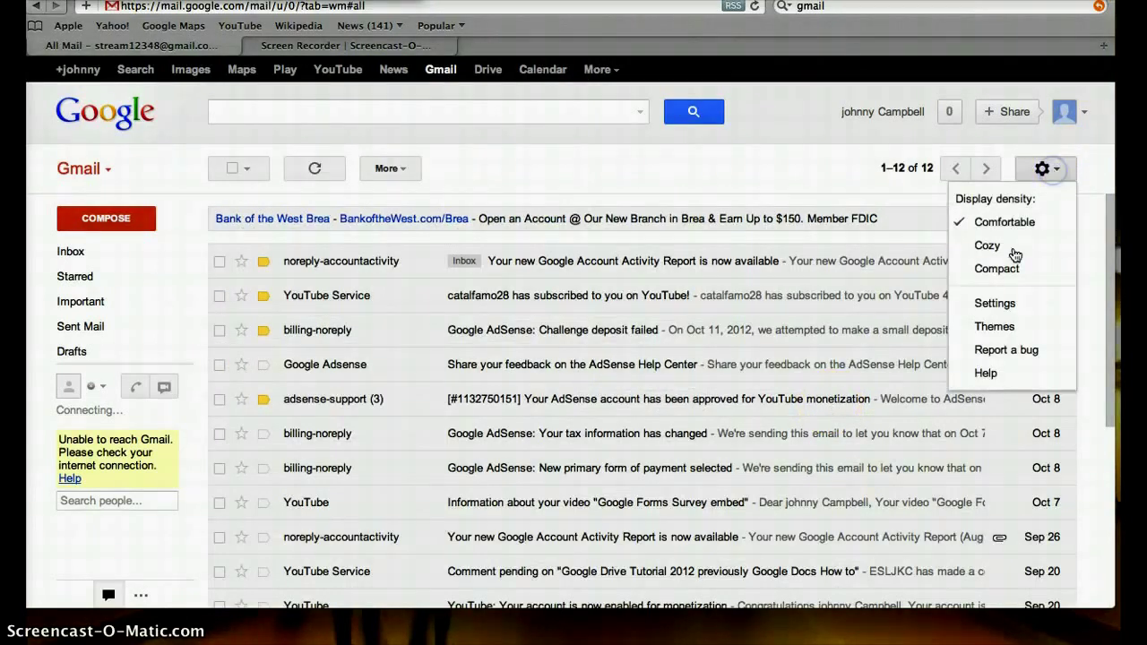
pyautogui.click(994, 303)
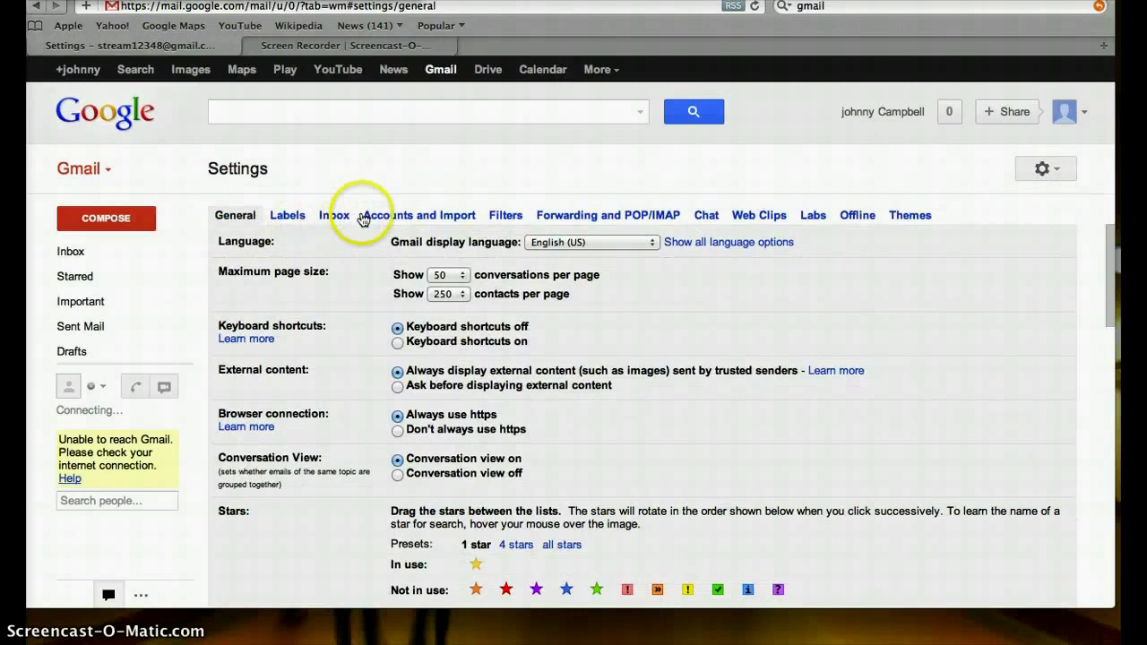
pyautogui.click(403, 216)
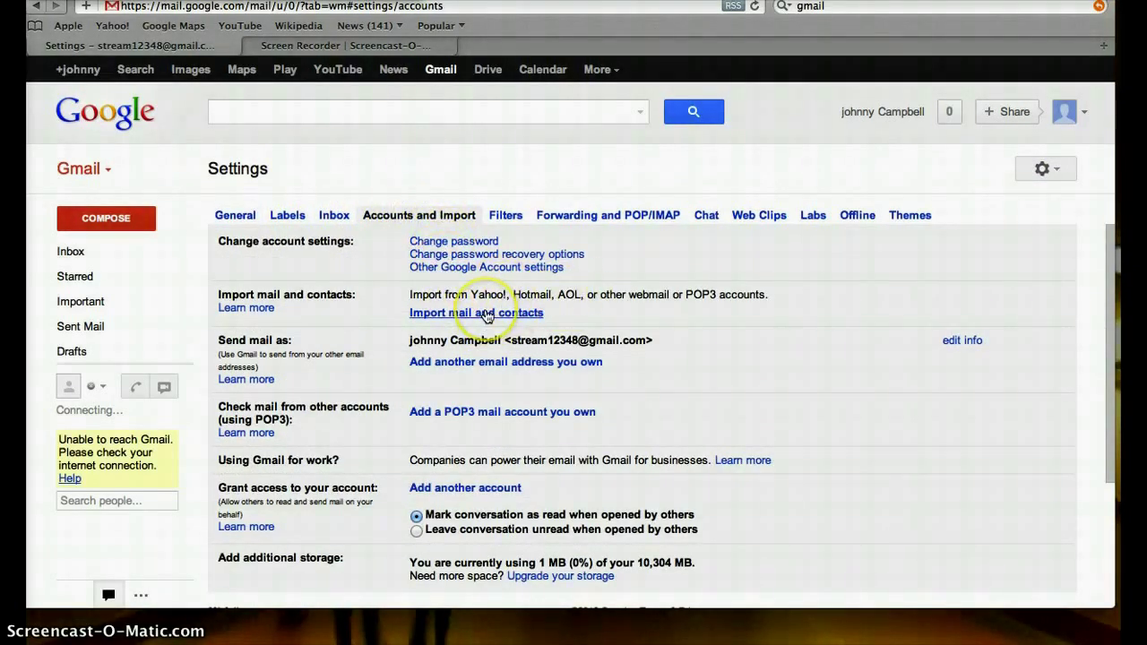
pyautogui.scroll(-2, 484, 316)
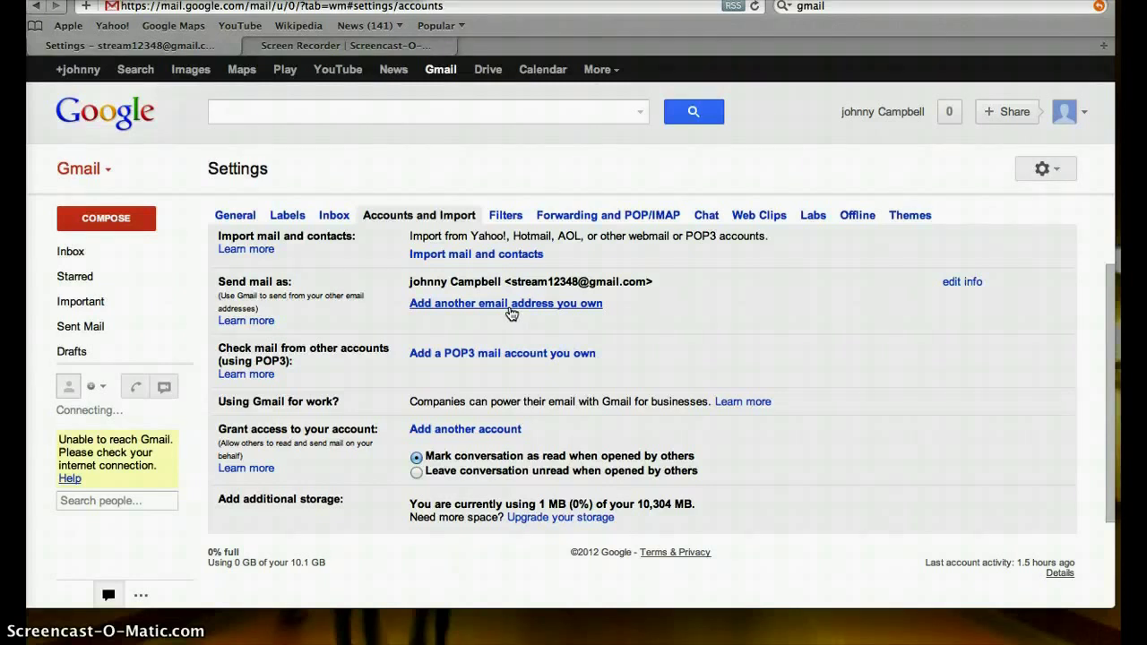
pyautogui.scroll(-1, 509, 309)
pyautogui.click(488, 326)
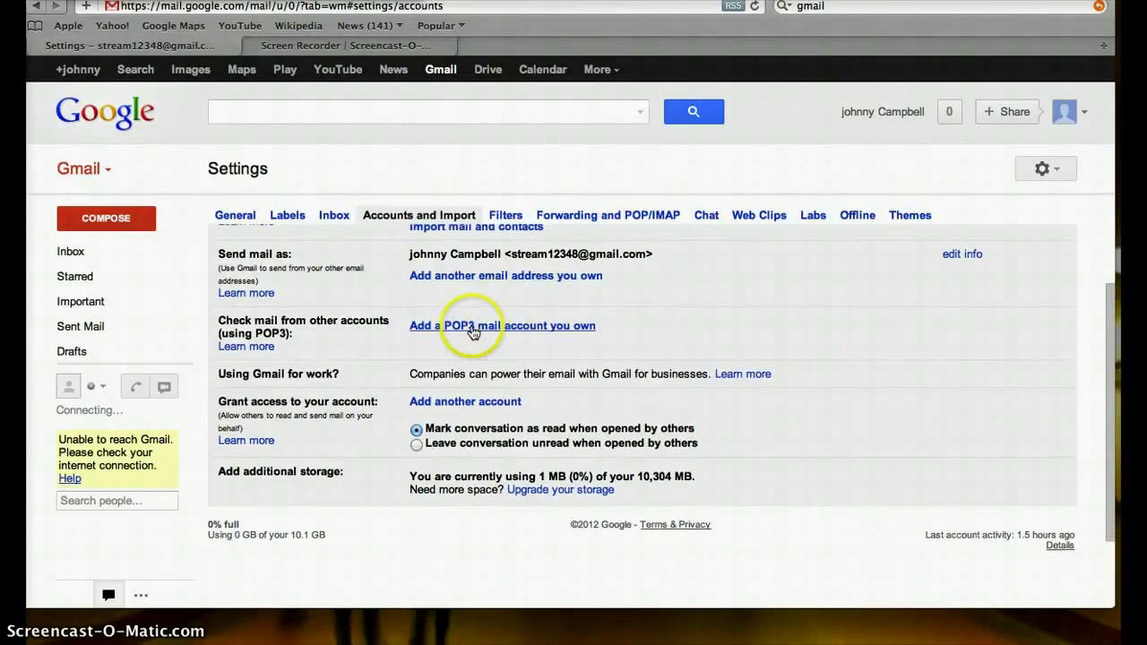
pyautogui.click(536, 328)
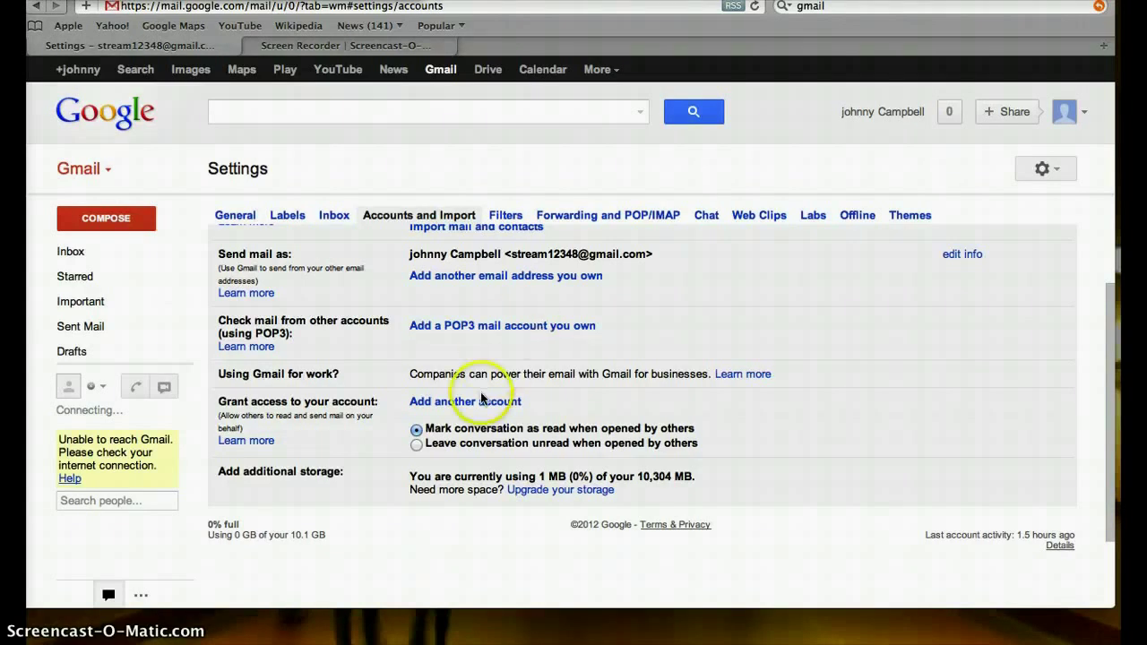
pyautogui.scroll(-2, 481, 396)
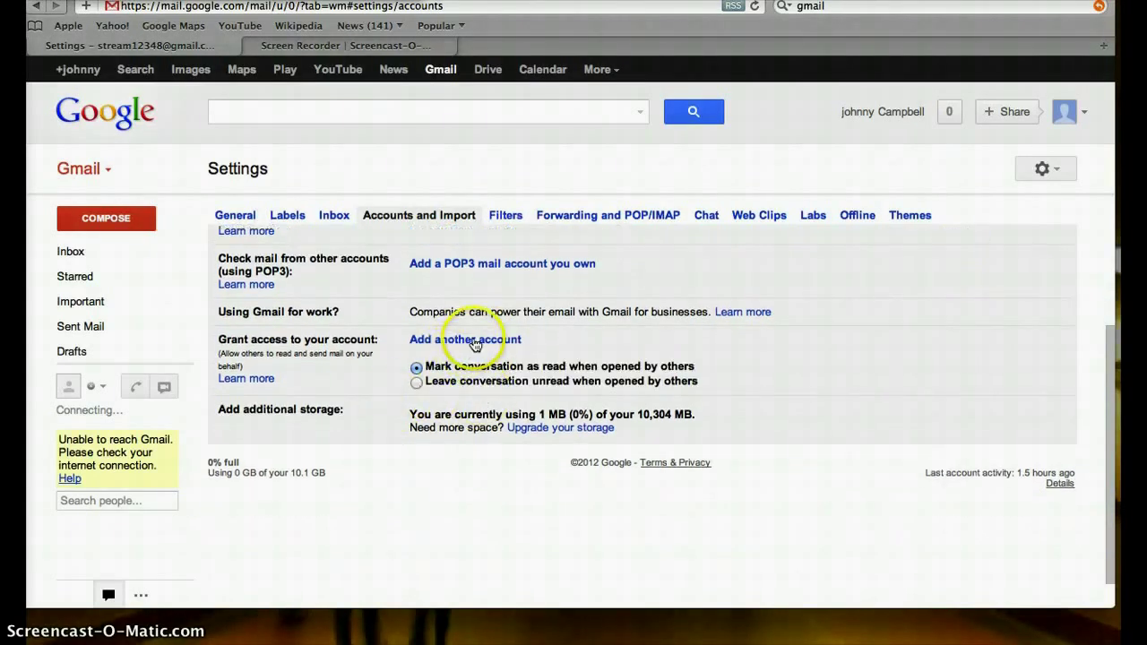
pyautogui.scroll(4, 576, 385)
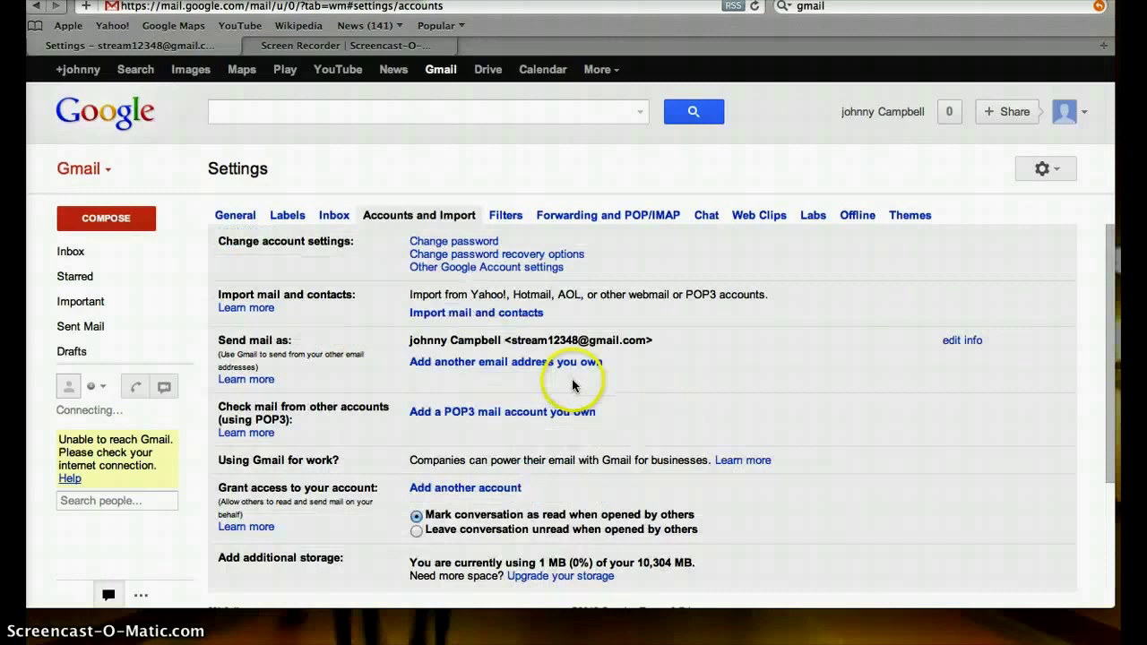
# Check the empty Filters tab, then return to the Gmail inbox.
pyautogui.click(510, 213)
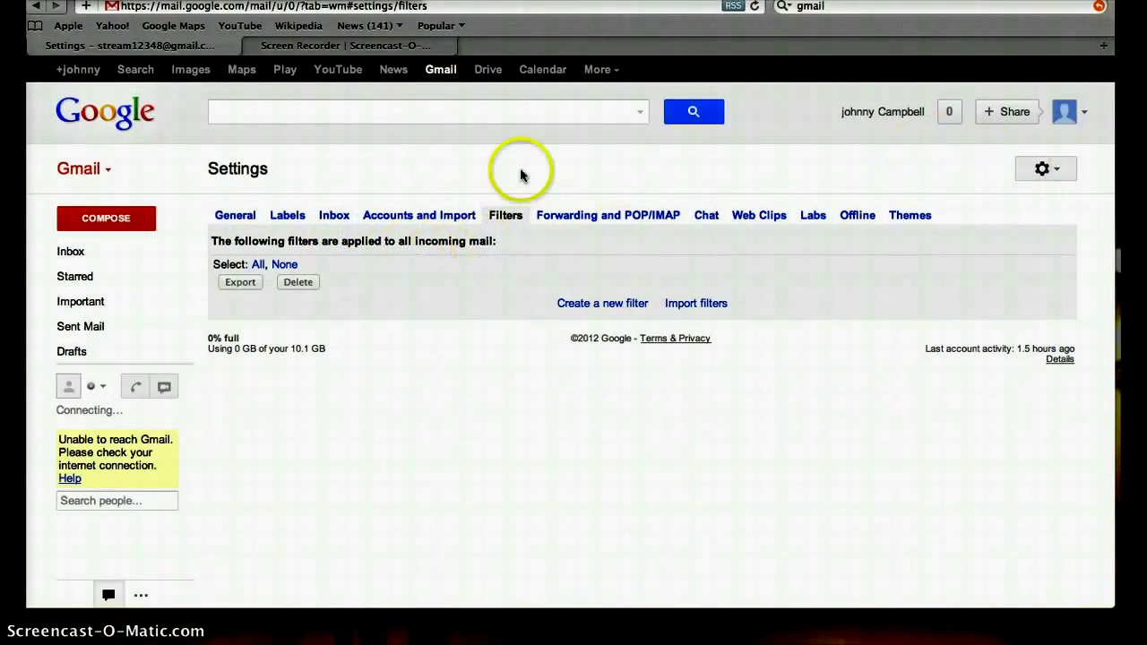
pyautogui.click(83, 168)
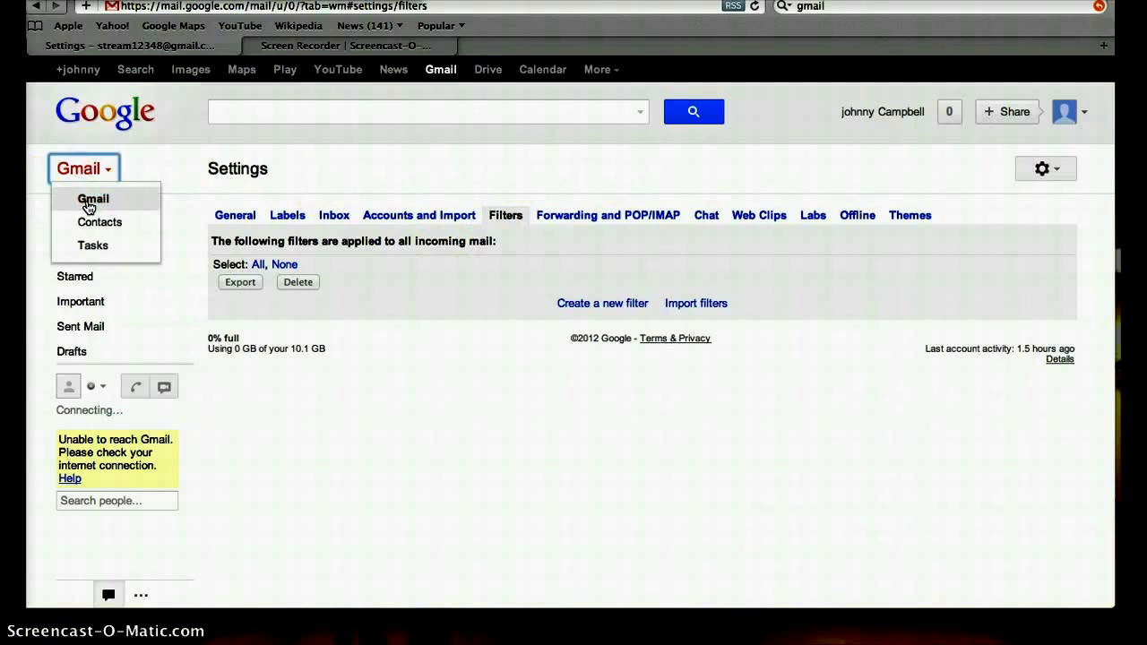
pyautogui.click(88, 206)
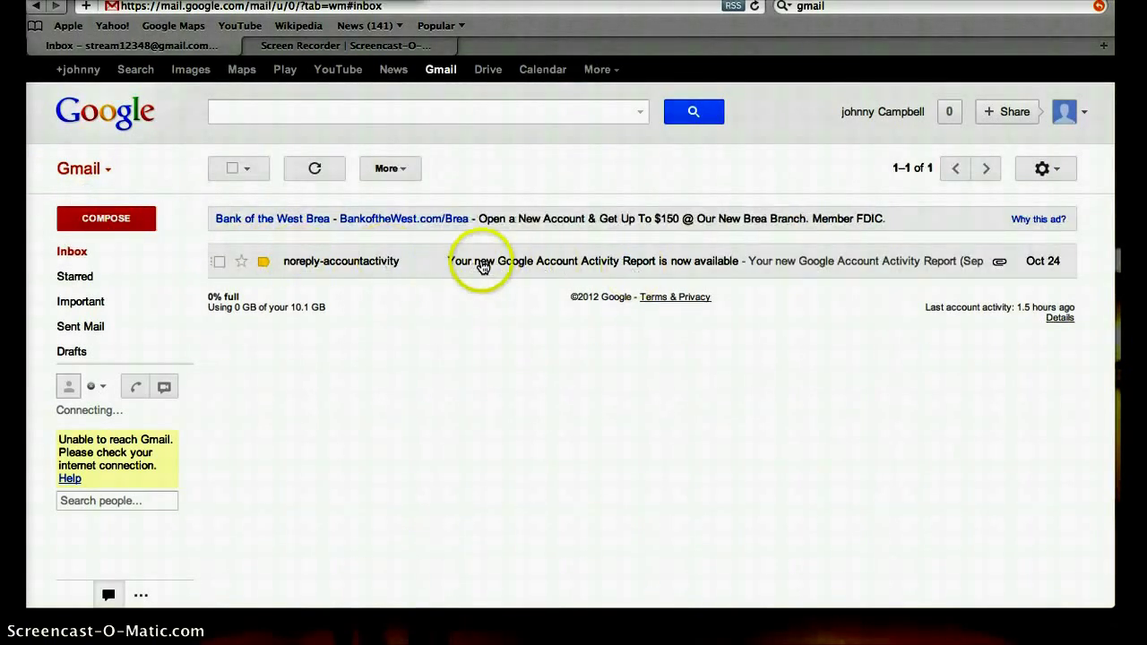
# Create a filter that deletes mail from the Account Activity Report sender.
pyautogui.click(219, 262)
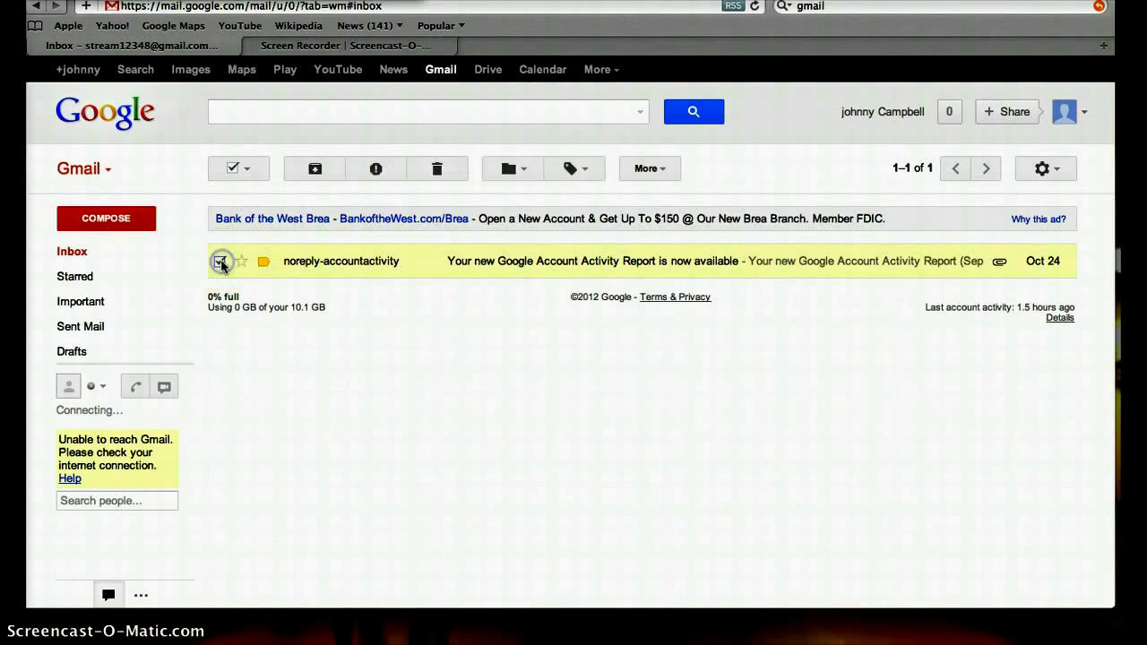
pyautogui.click(651, 171)
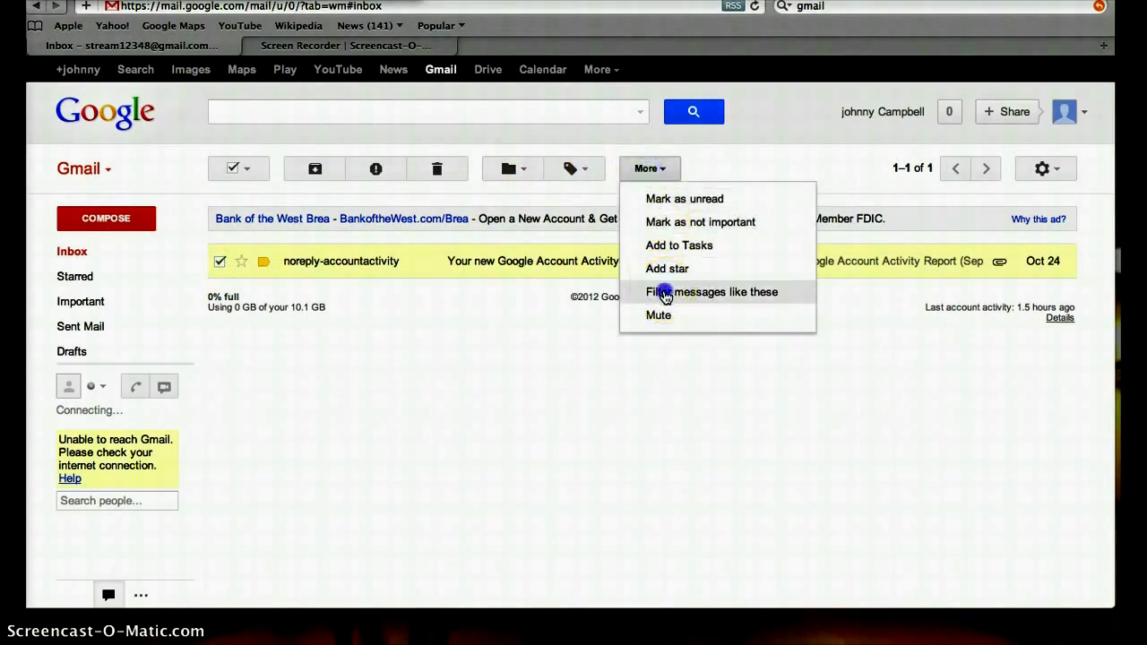
pyautogui.click(665, 293)
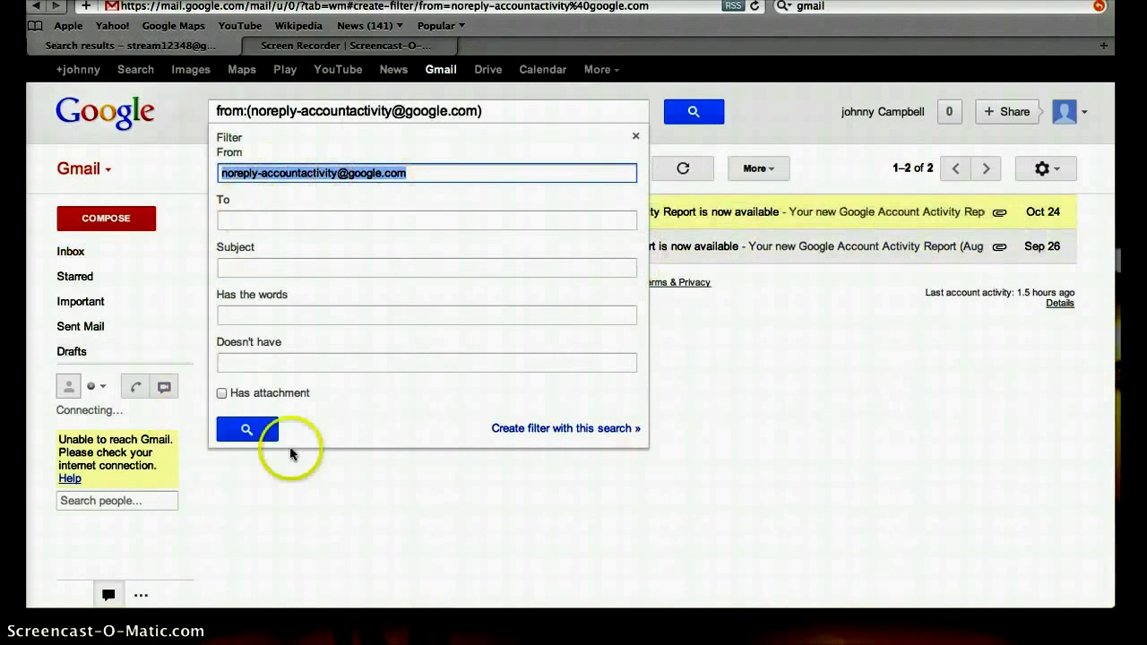
pyautogui.click(545, 430)
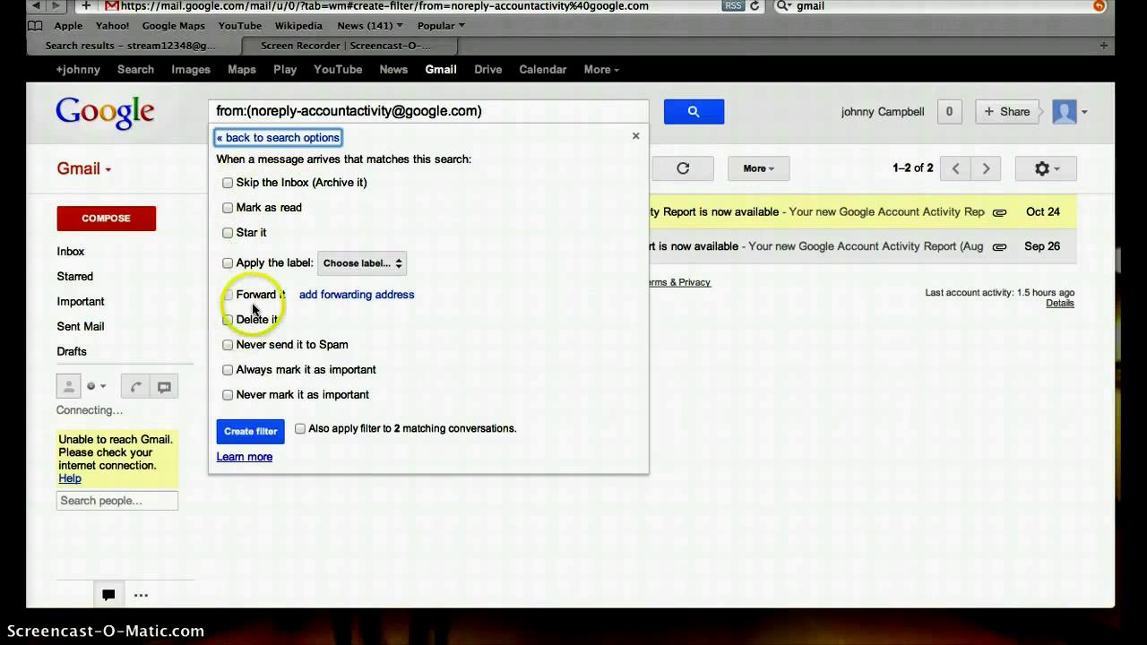
pyautogui.click(228, 319)
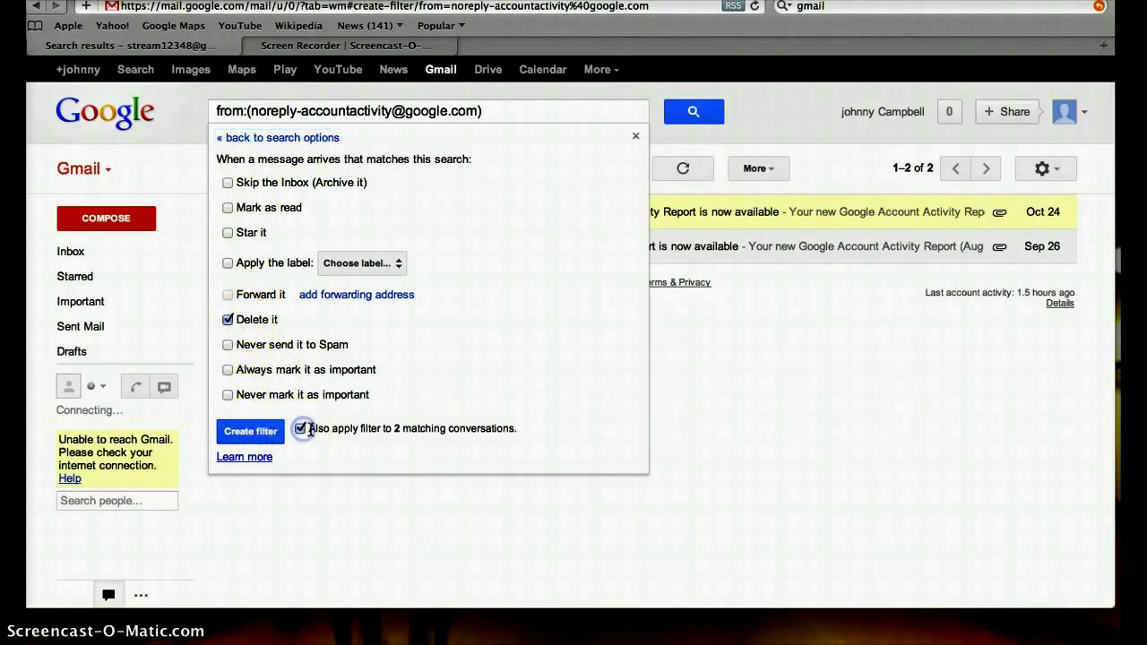
pyautogui.click(234, 431)
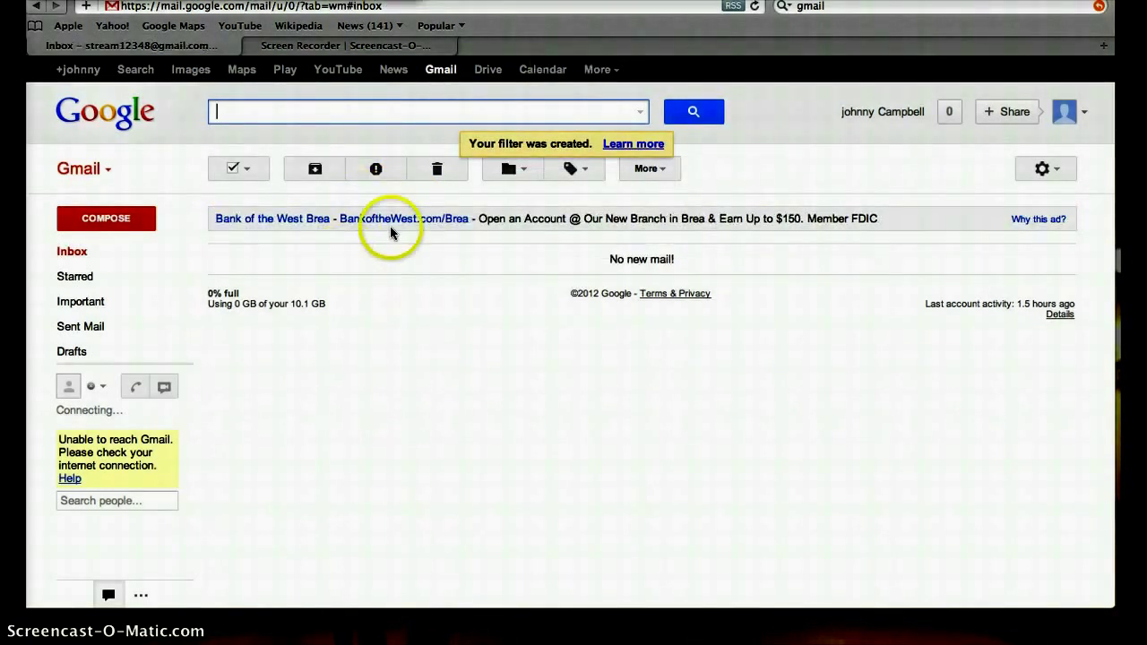
# Review the Forwarding and POP/IMAP settings: POP enabled, IMAP disabled.
pyautogui.click(1044, 169)
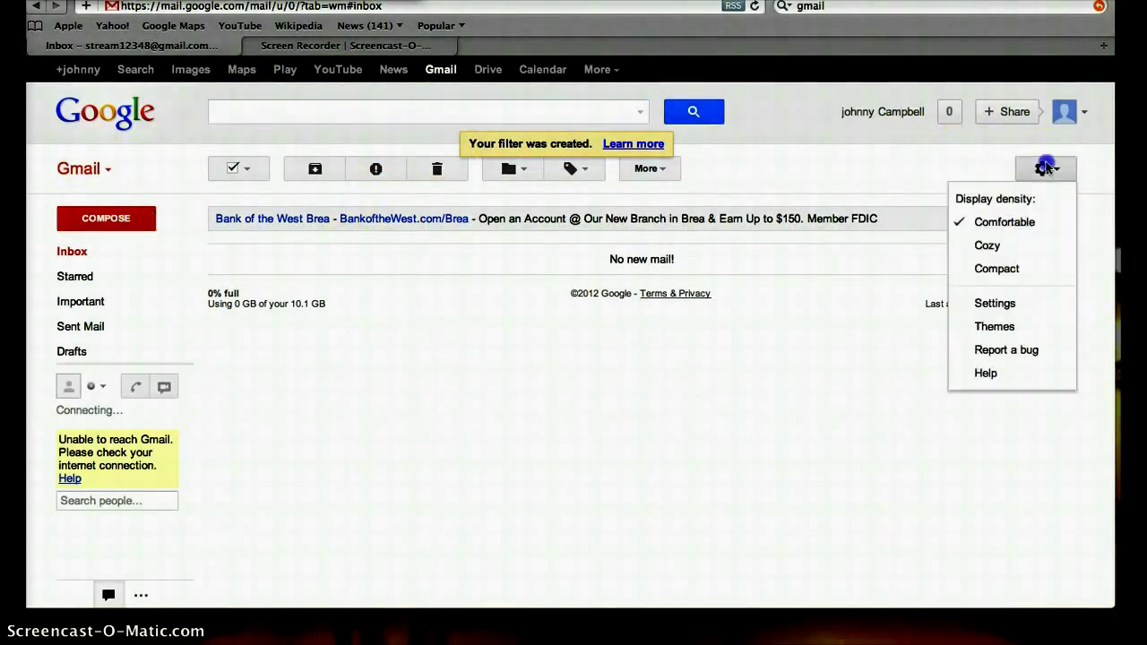
pyautogui.click(995, 303)
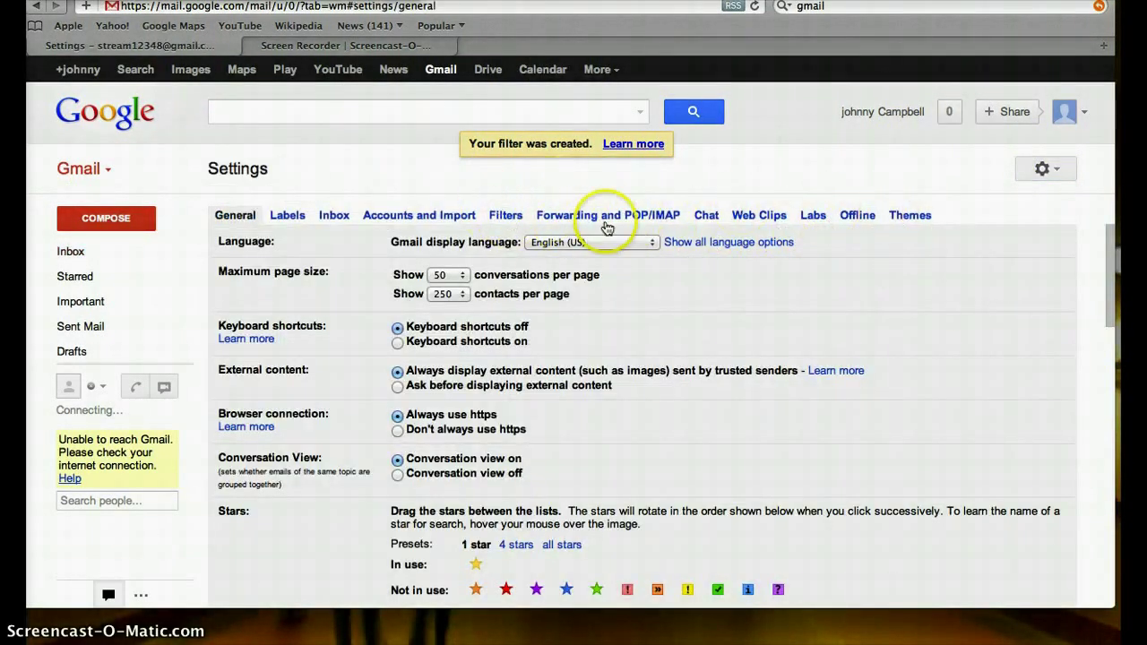
pyautogui.click(643, 218)
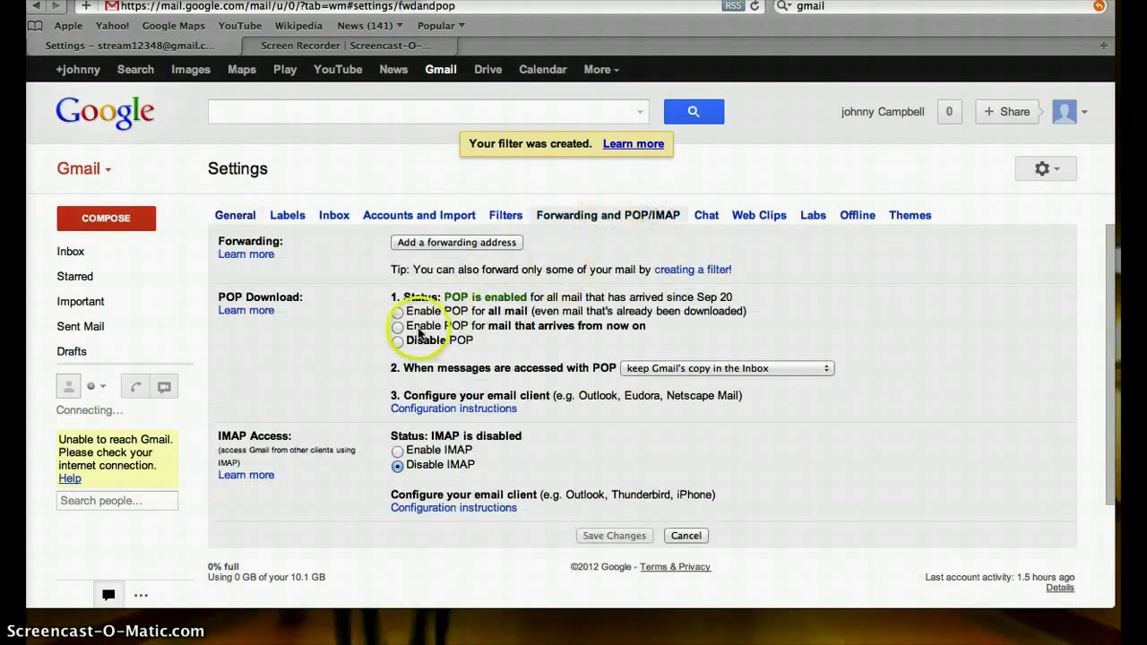
pyautogui.scroll(-2, 419, 333)
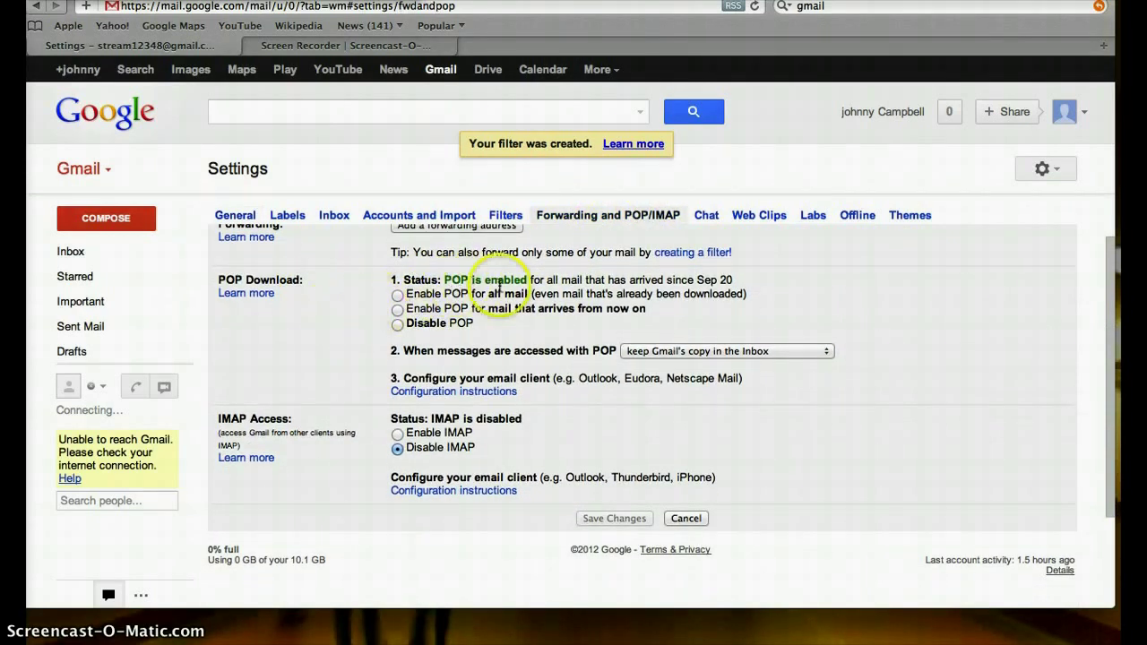
pyautogui.scroll(-1, 470, 345)
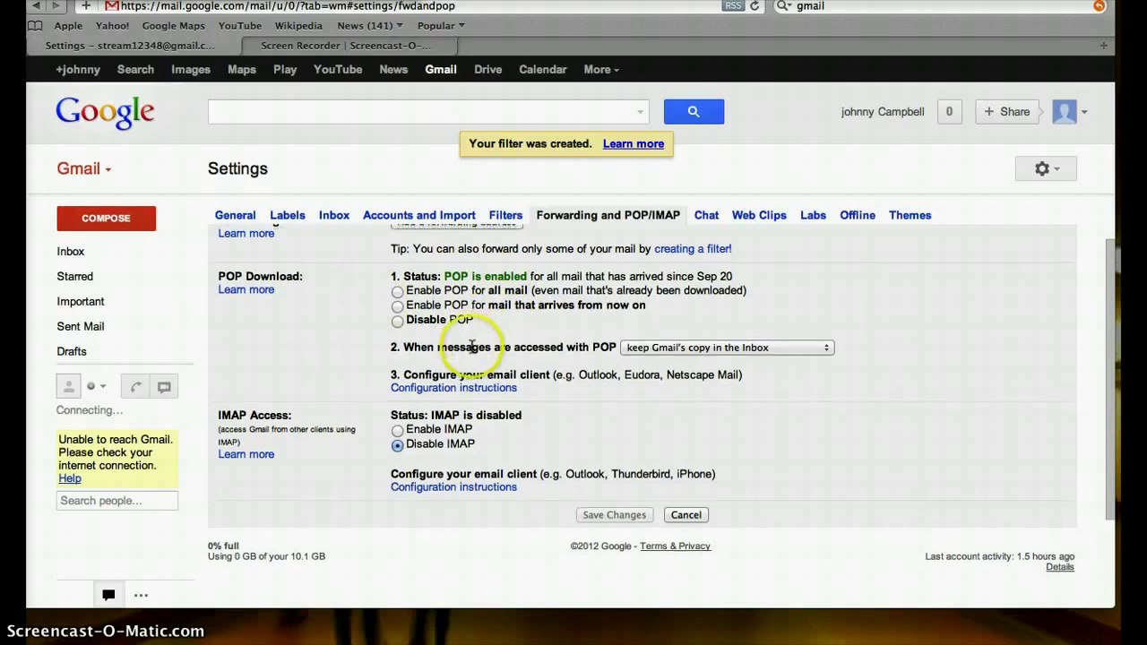
pyautogui.scroll(2, 471, 347)
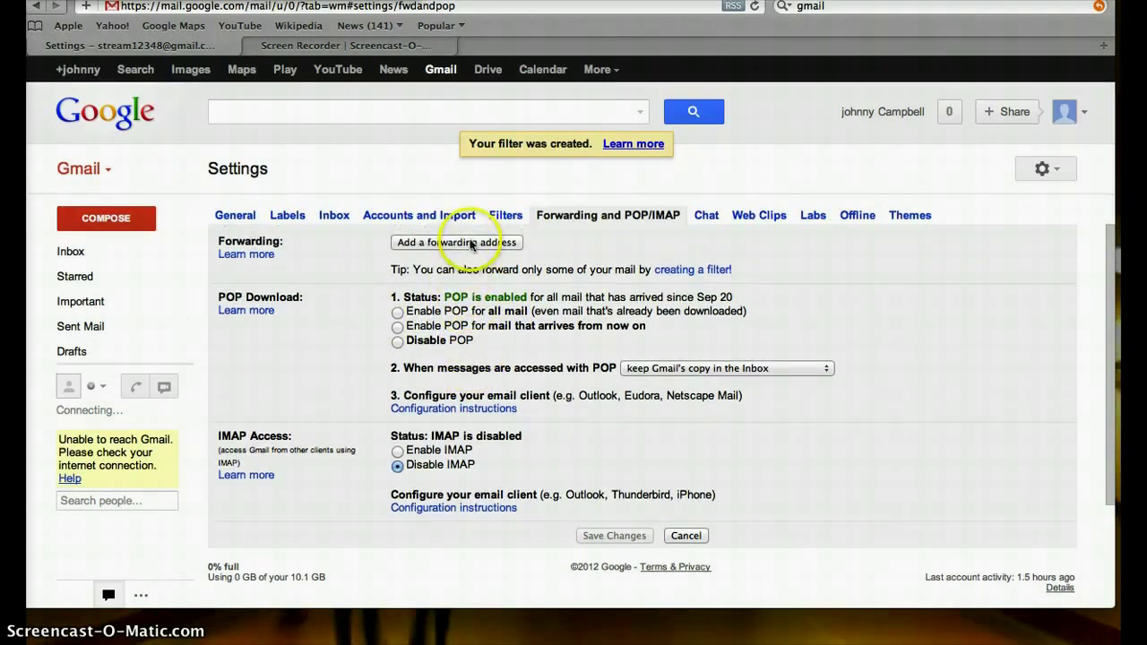
# Scroll through the Labs experiments, then move to the Themes settings.
pyautogui.click(822, 217)
pyautogui.scroll(-7, 617, 371)
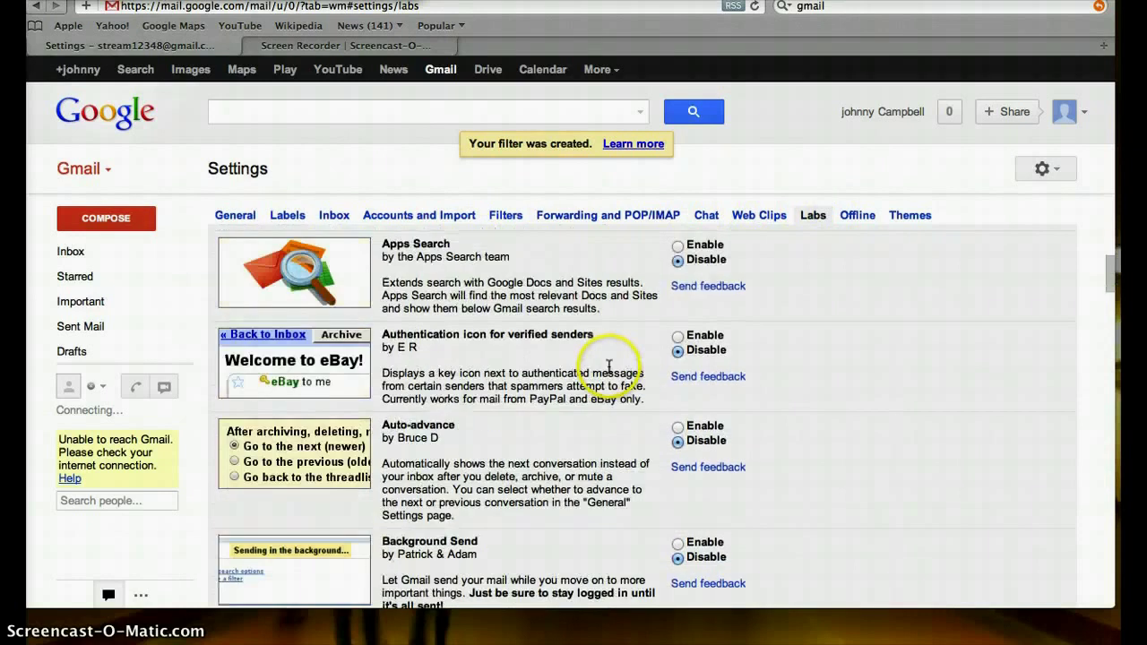
pyautogui.scroll(-3, 608, 366)
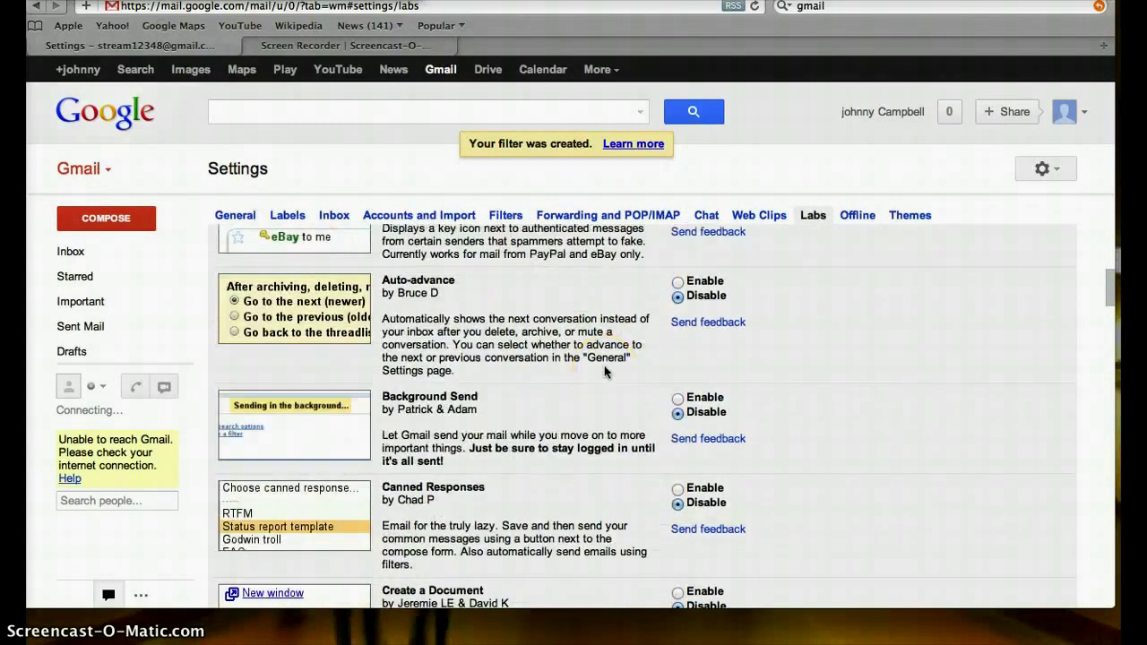
pyautogui.scroll(-3, 603, 366)
pyautogui.scroll(-2, 603, 366)
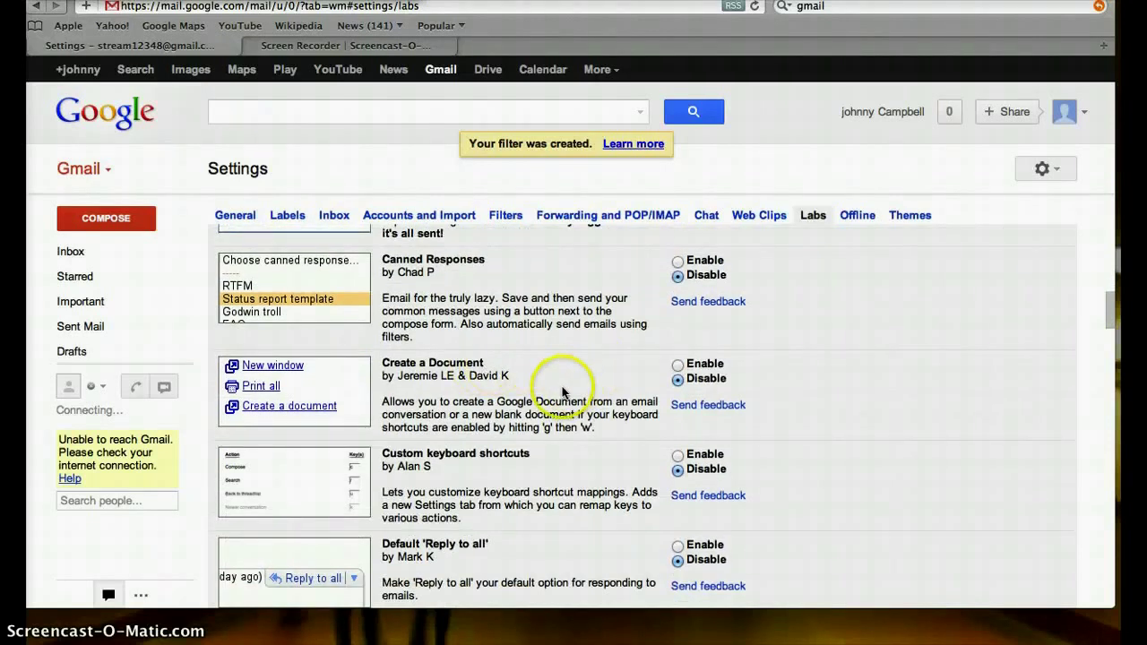
pyautogui.scroll(-4, 572, 386)
pyautogui.scroll(-2, 563, 384)
pyautogui.scroll(-3, 562, 384)
pyautogui.scroll(-1, 561, 384)
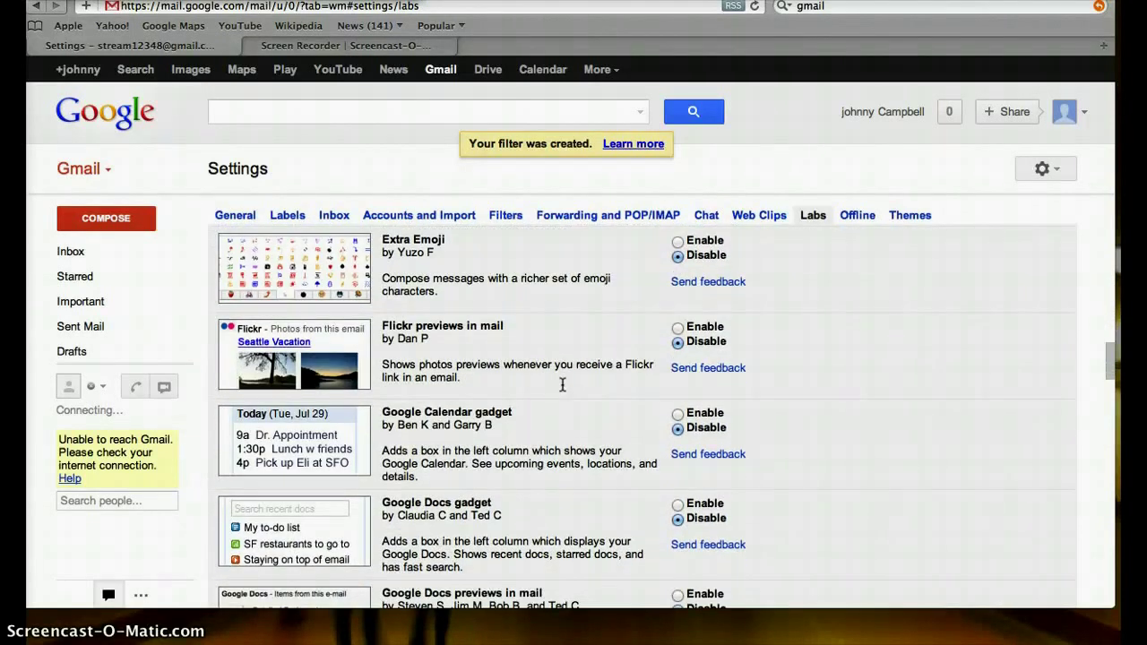
pyautogui.click(920, 216)
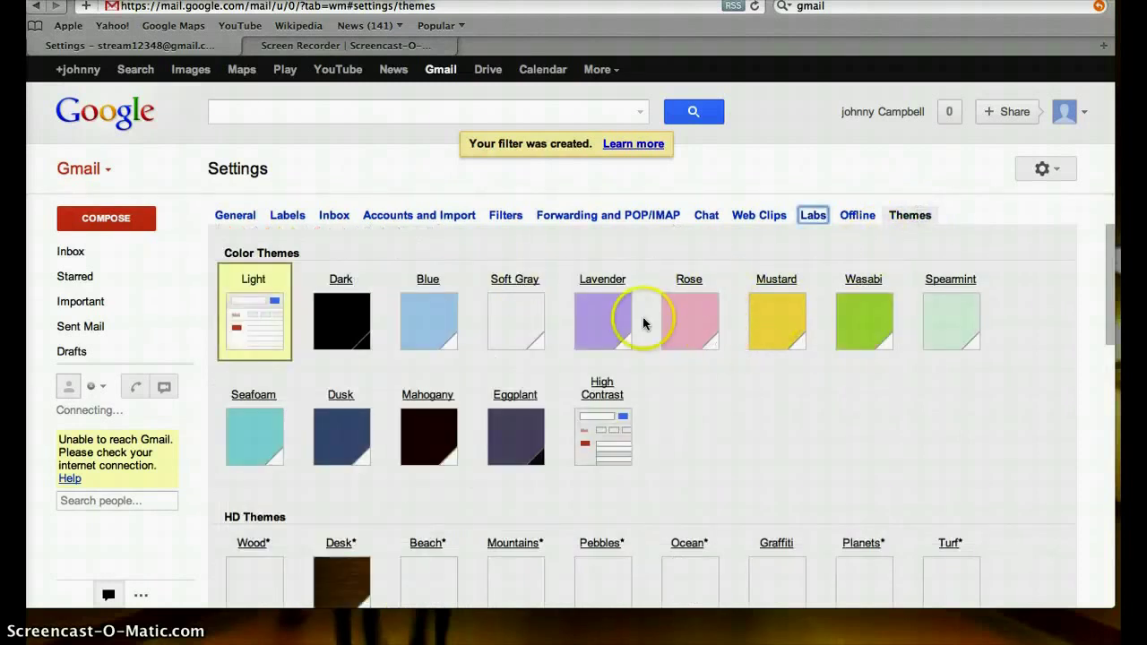
# Scroll the Themes page up and down to locate the HD Themes section.
pyautogui.scroll(-3, 642, 316)
pyautogui.scroll(-10, 643, 316)
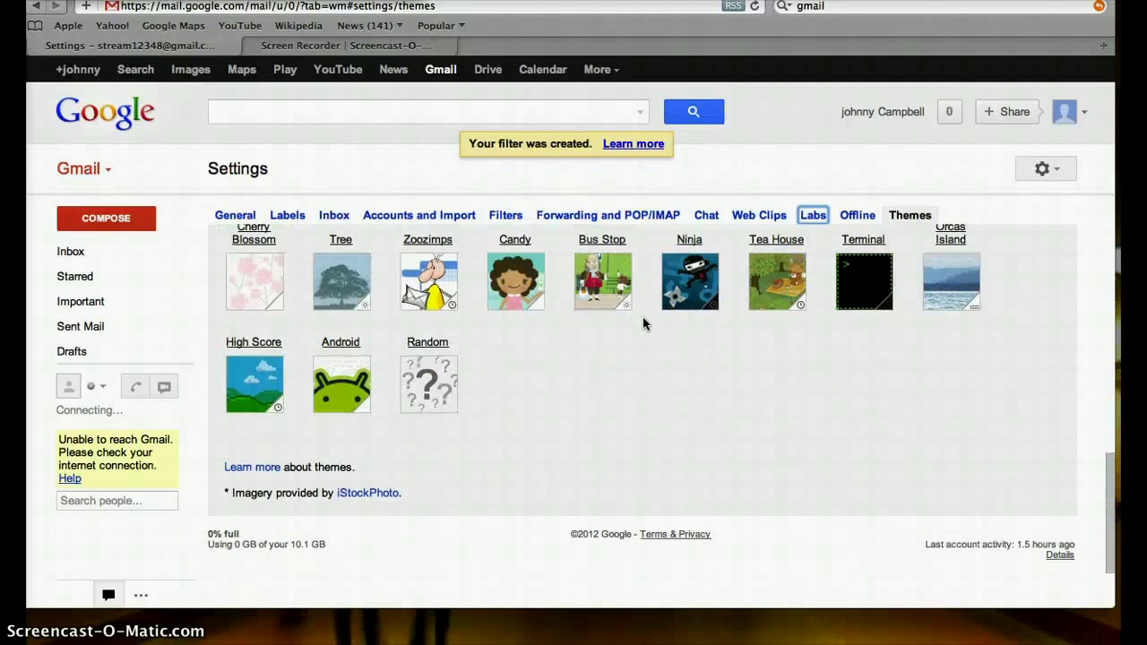
pyautogui.scroll(3, 642, 316)
pyautogui.scroll(10, 642, 317)
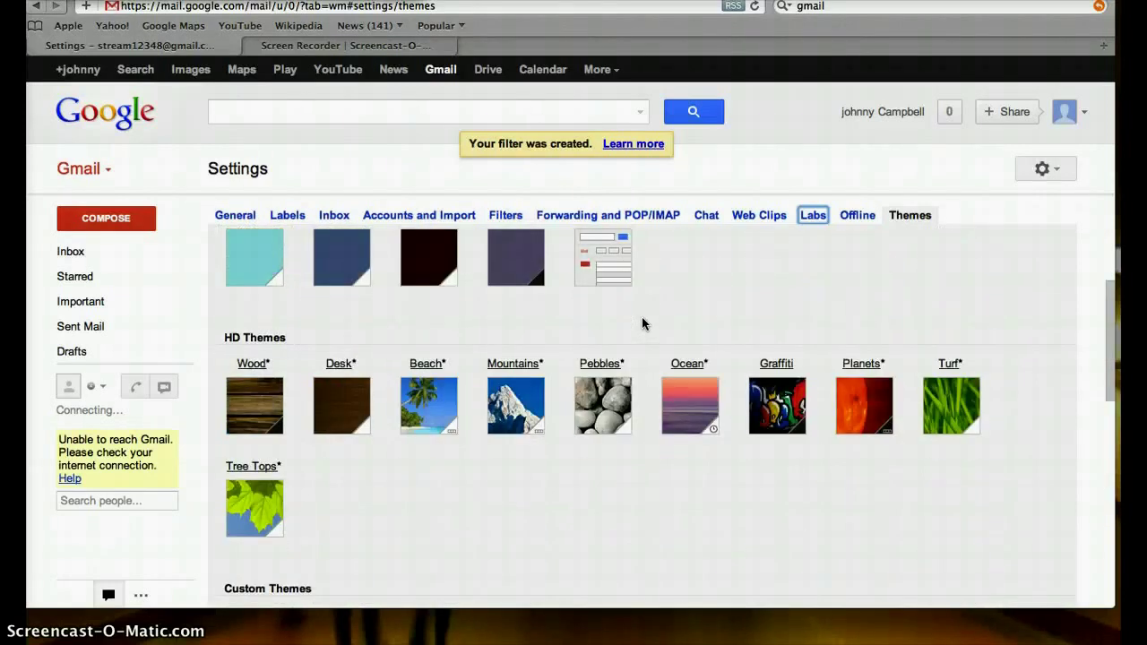
pyautogui.scroll(-2, 707, 439)
pyautogui.scroll(-3, 755, 458)
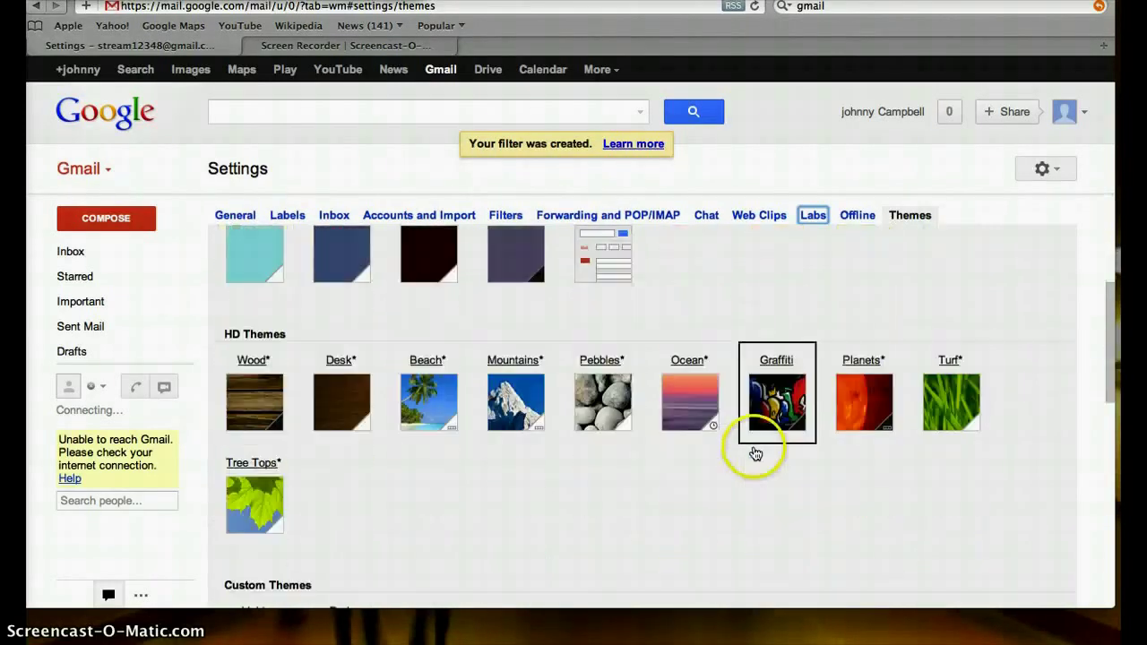
# Apply the Planets HD theme with location La Habra, CA and save it.
pyautogui.click(865, 363)
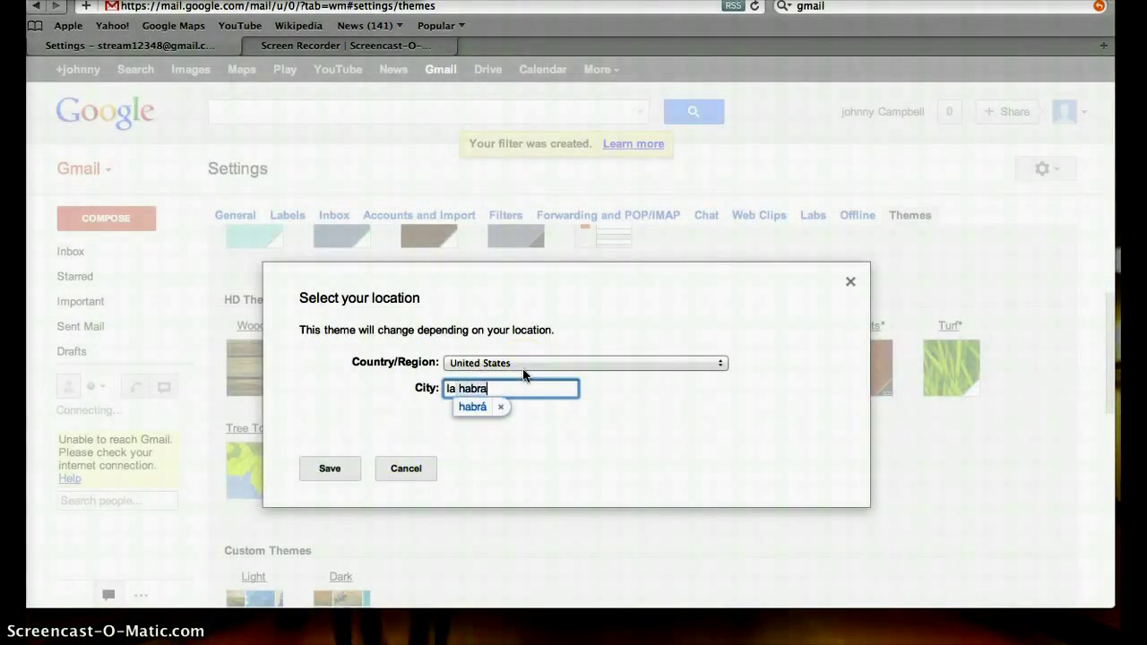
pyautogui.write(', c')
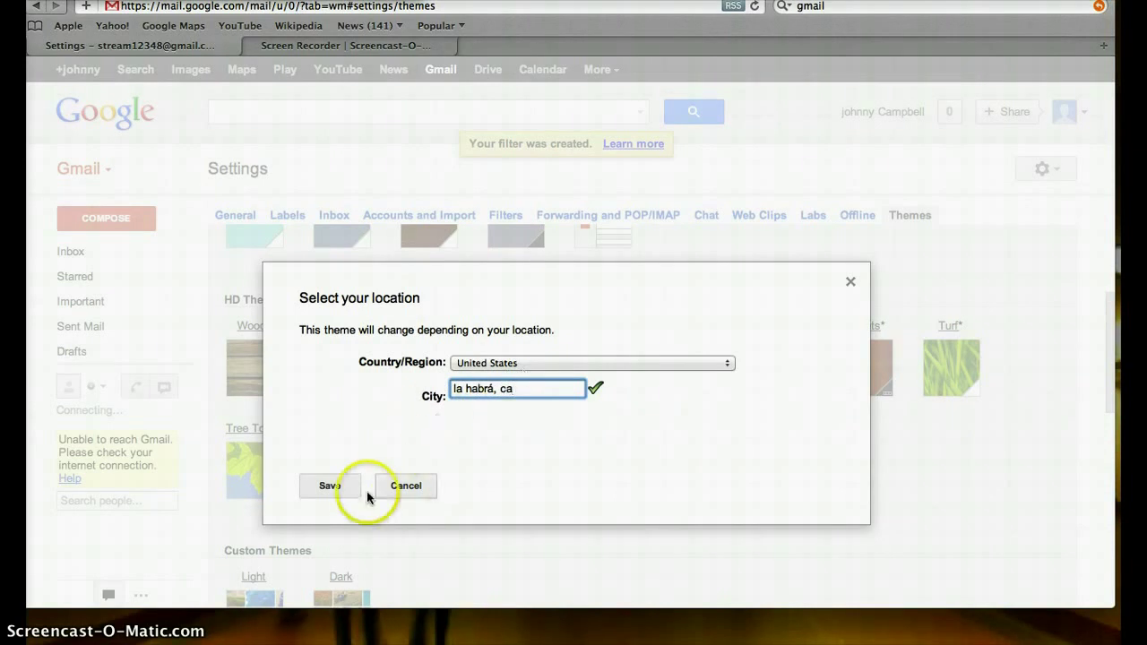
pyautogui.click(336, 486)
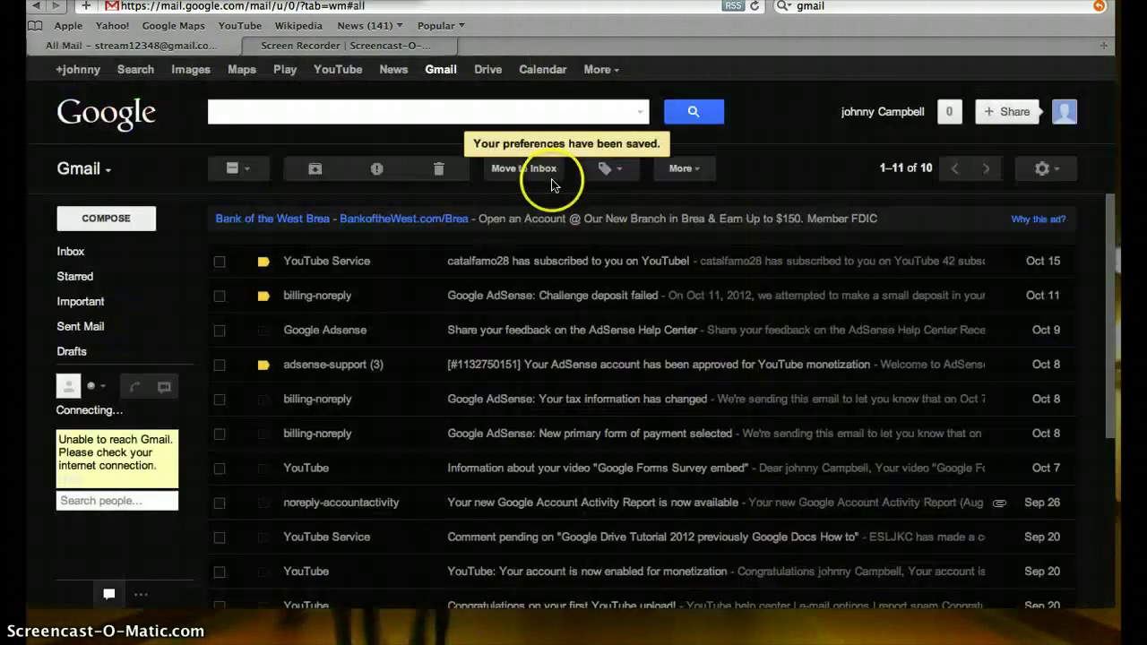